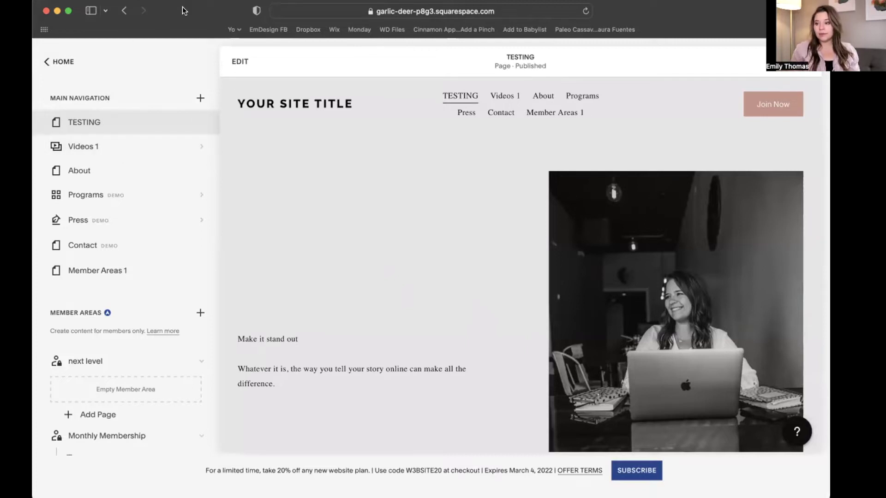
Step: Locate the Programs page under Main Navigation in Squarespace's Pages panel
mouse_move(199, 125)
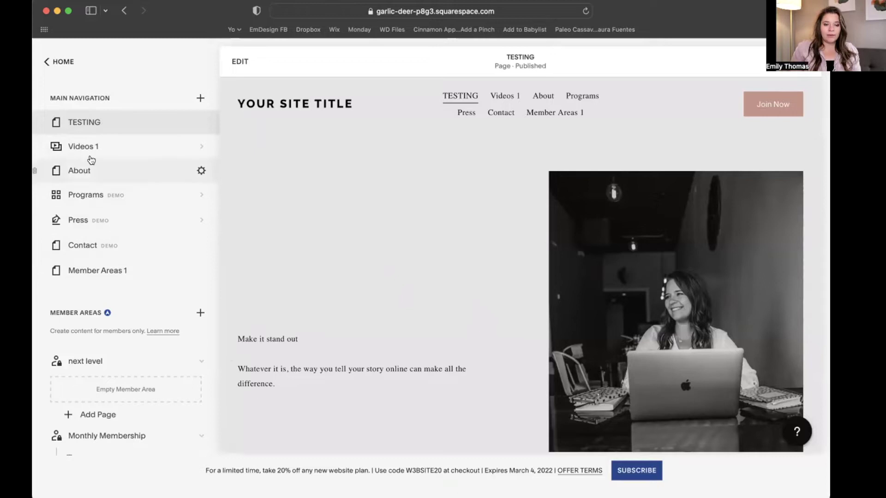
Step: Open the Programs page and switch its preview to the phone layout
click(92, 197)
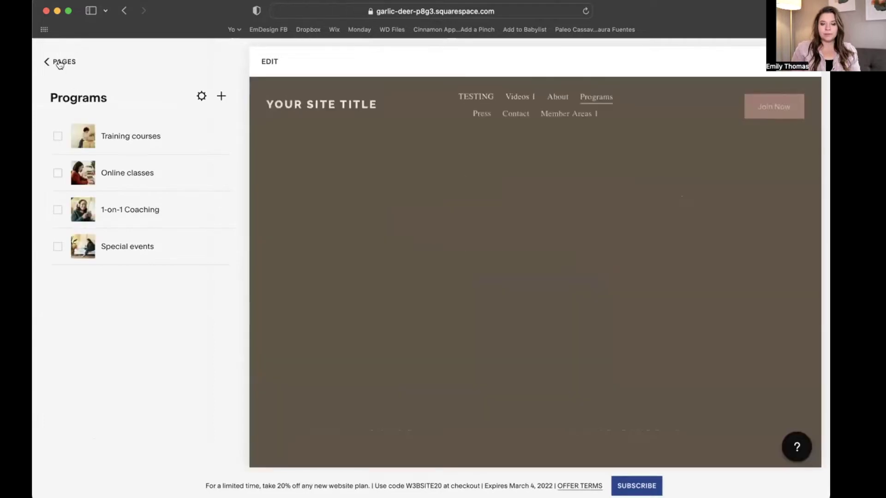
scroll(499, 326, down, 10)
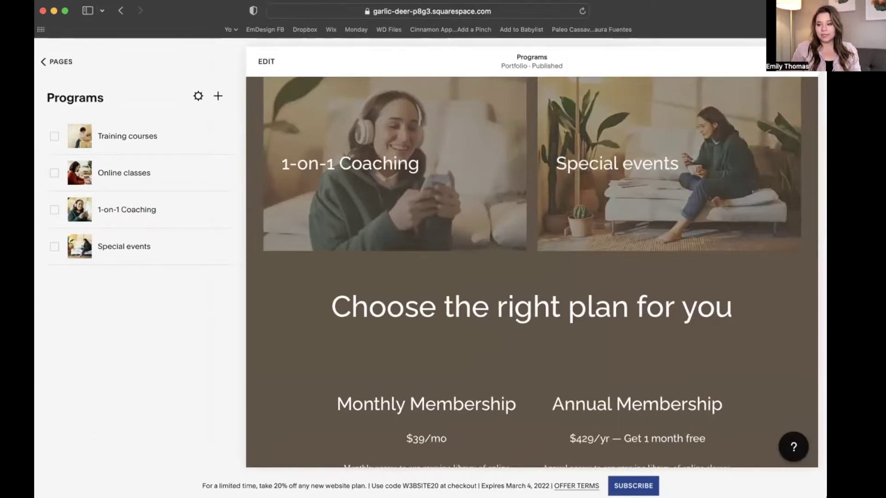
click(777, 62)
scroll(531, 275, up, 10)
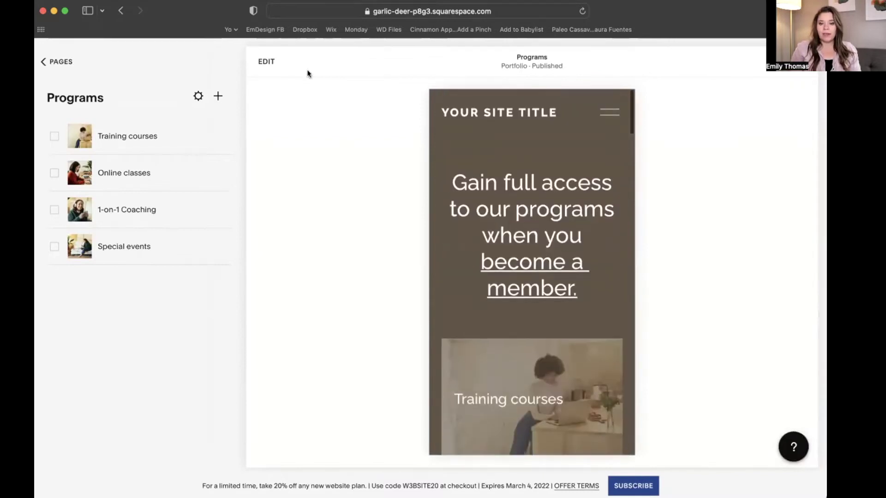
Step: Enter edit mode on the Programs page, briefly opening then leaving the site header settings
click(261, 61)
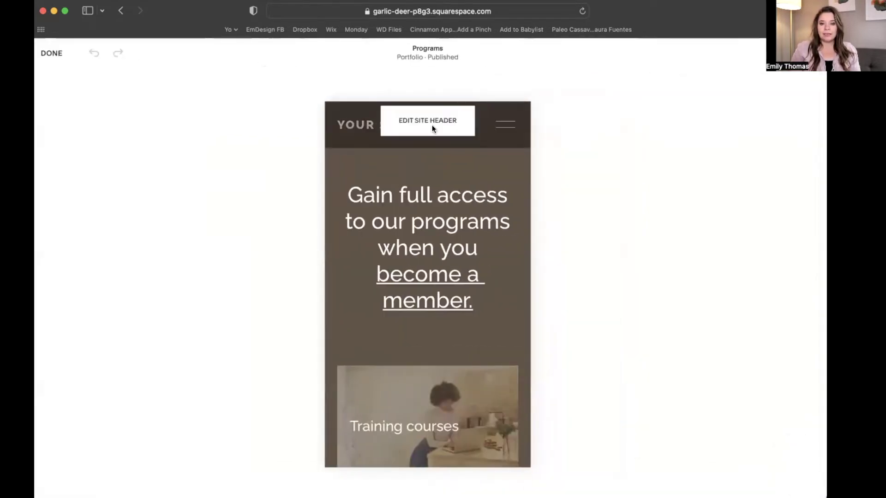
click(430, 123)
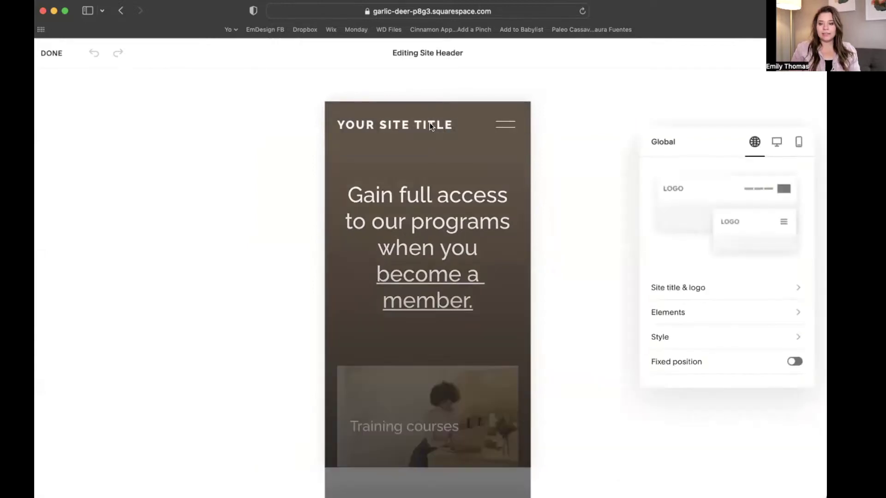
click(438, 210)
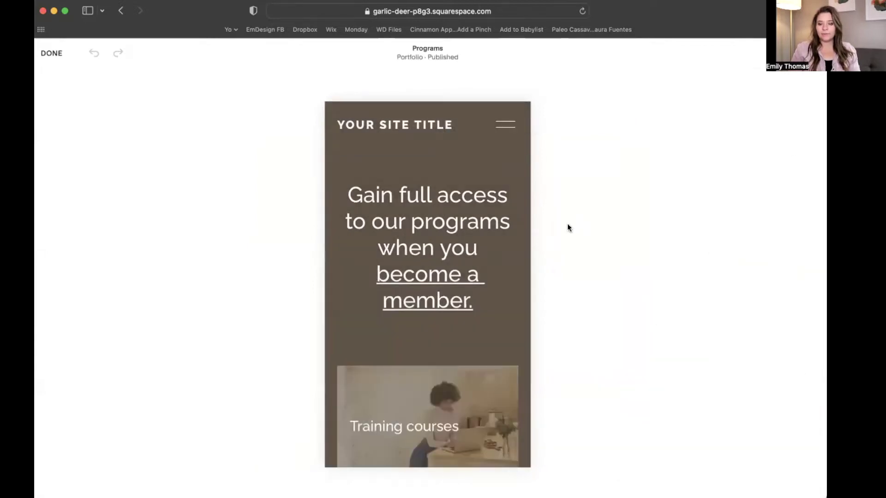
Step: Replace 'programs' with 'courses' in the page heading
click(425, 221)
drag(458, 221, 479, 221)
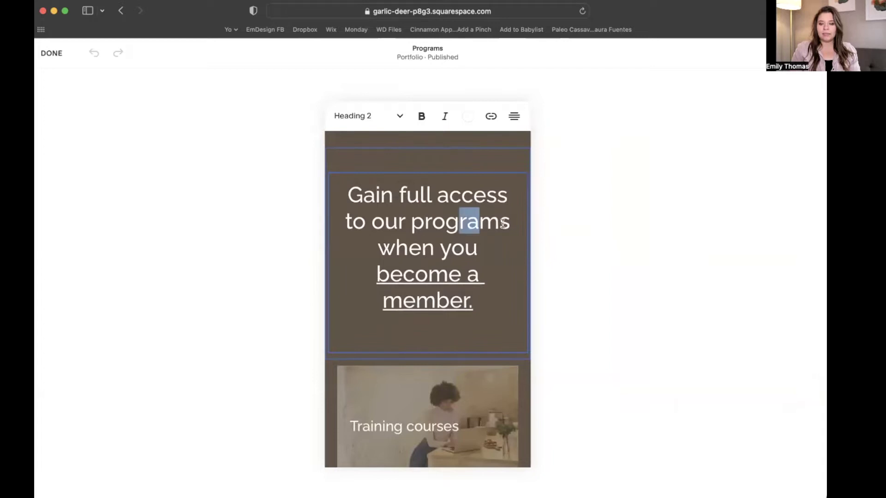
click(490, 224)
key(Right)
key(shift+Left)
key(BackSpace)
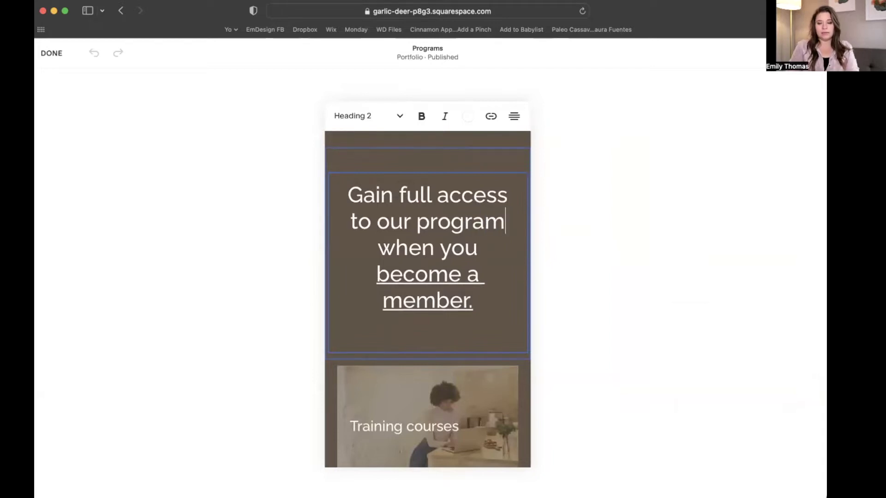
key(BackSpace)
key(BackSpace)
key(BackSpace)
key(BackSpace)
key(BackSpace)
key(BackSpace)
key(BackSpace)
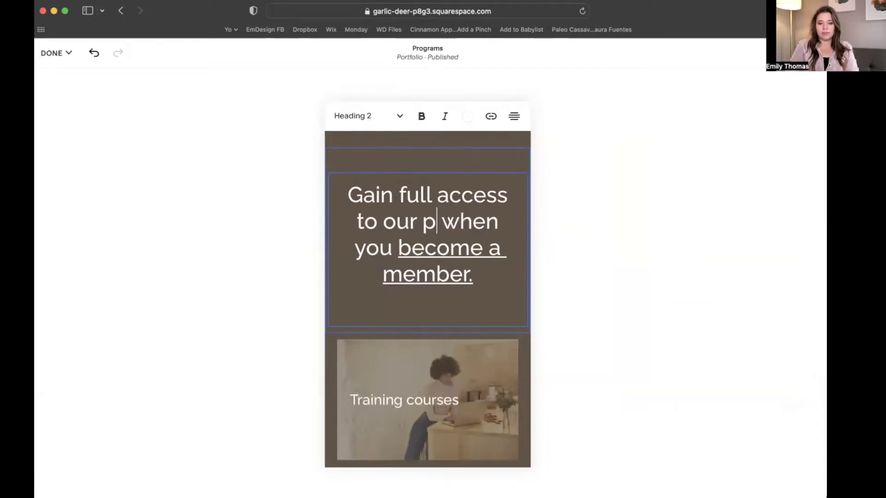
text(courses)
key(Return)
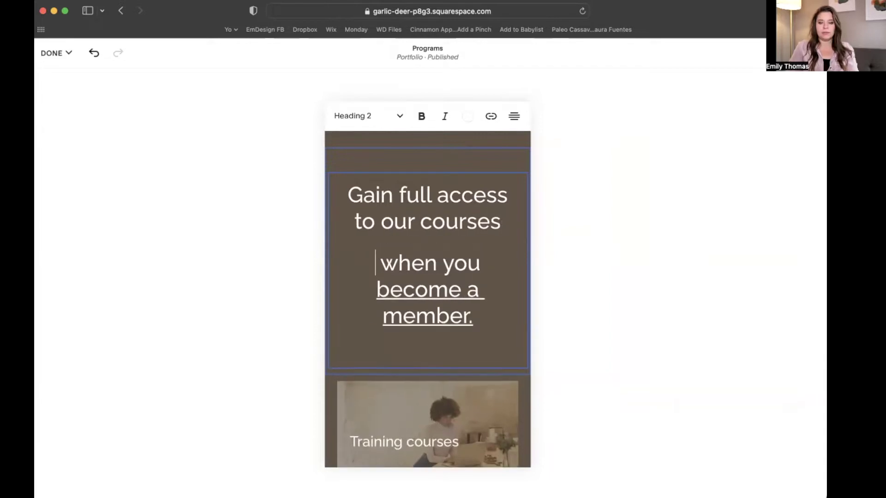
key(BackSpace)
Step: Deselect the heading and open the programs image grid section's format settings
click(546, 163)
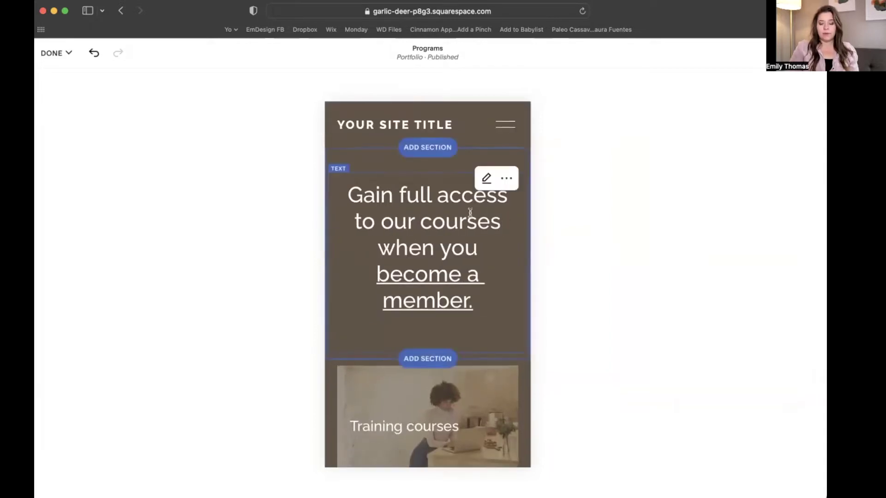
scroll(470, 212, down, 2)
scroll(453, 319, down, 3)
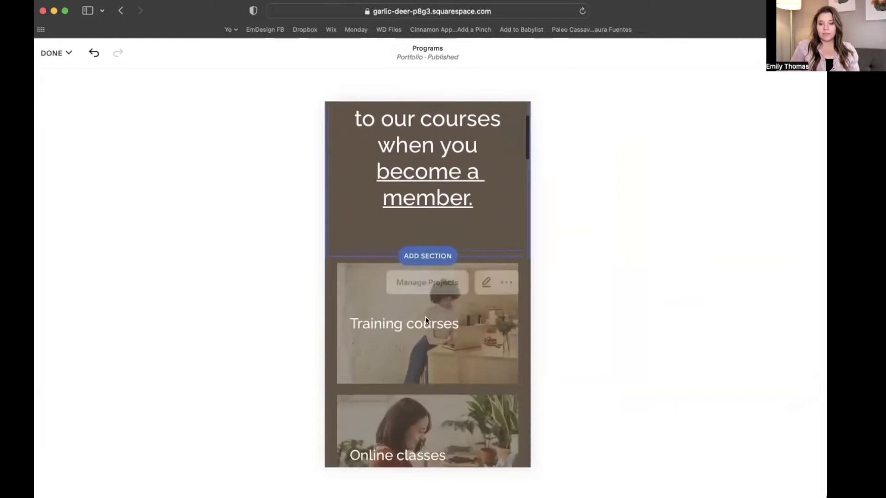
click(488, 287)
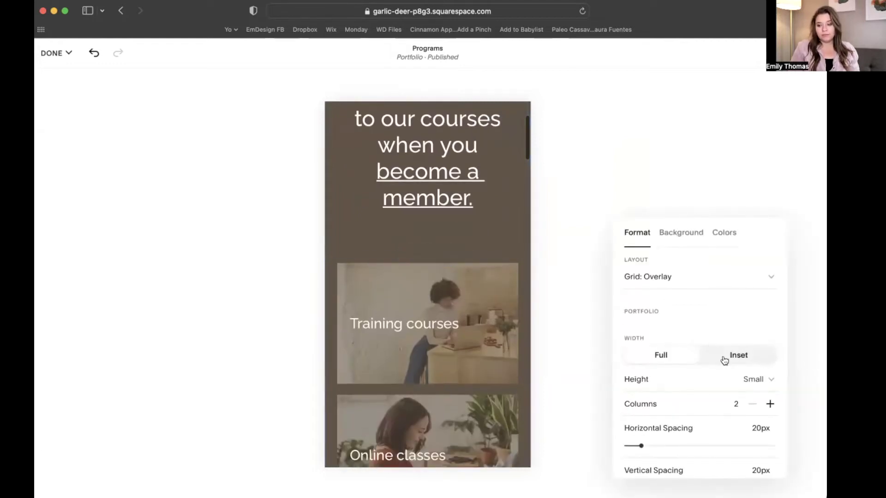
scroll(724, 360, down, 2)
scroll(466, 306, down, 3)
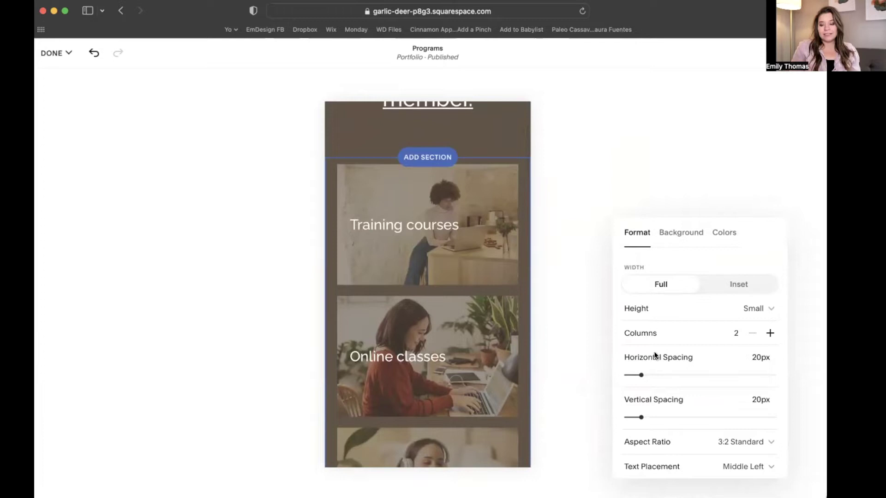
scroll(734, 350, down, 4)
scroll(725, 300, up, 5)
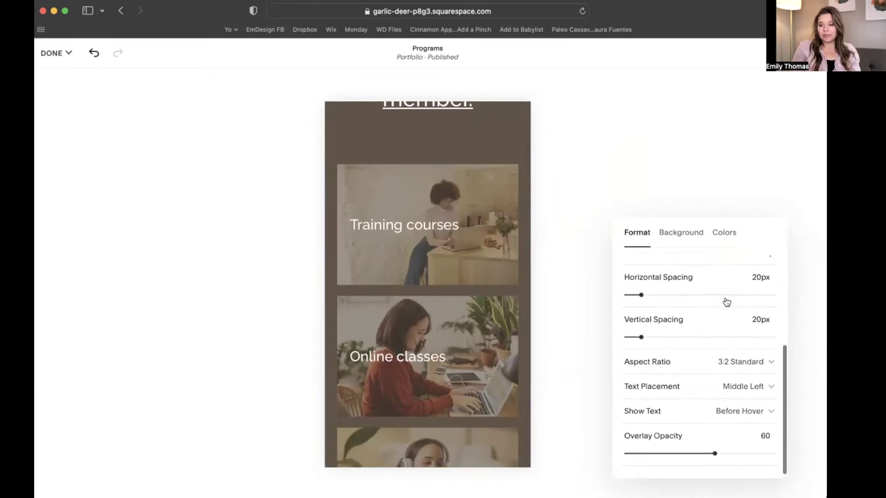
Step: Show the grid section's Background options and dismiss the background art notice
click(686, 233)
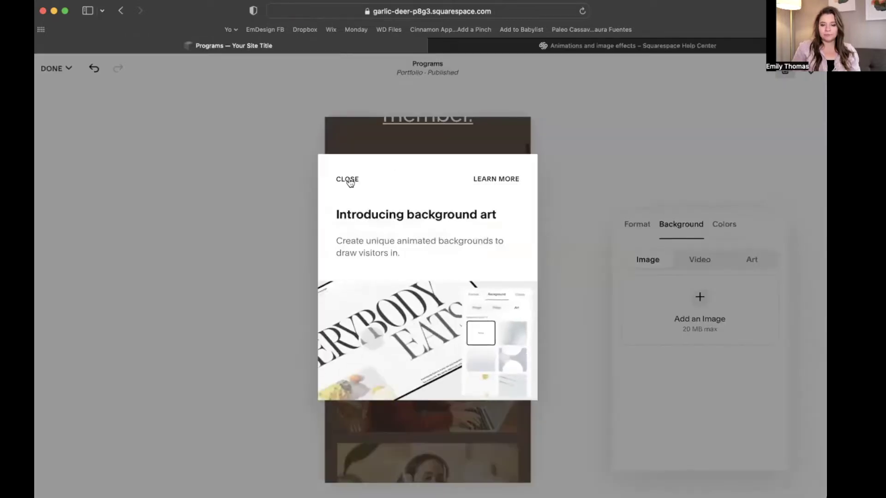
click(348, 180)
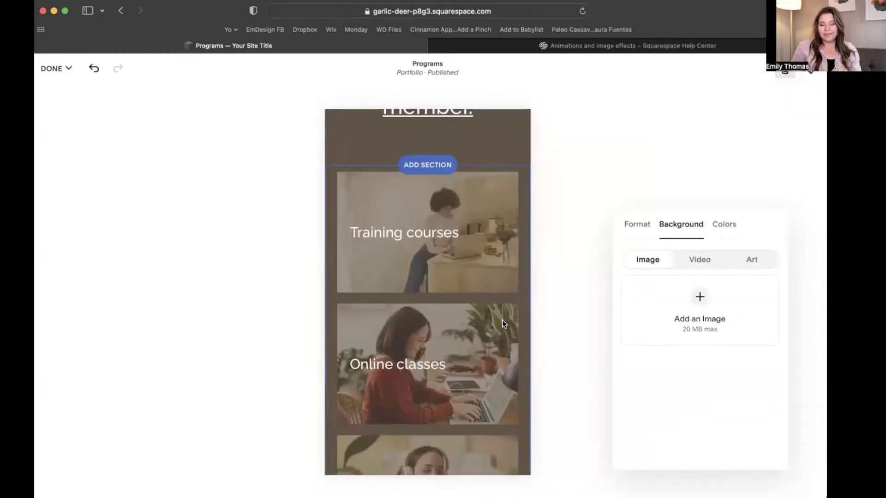
scroll(480, 354, down, 10)
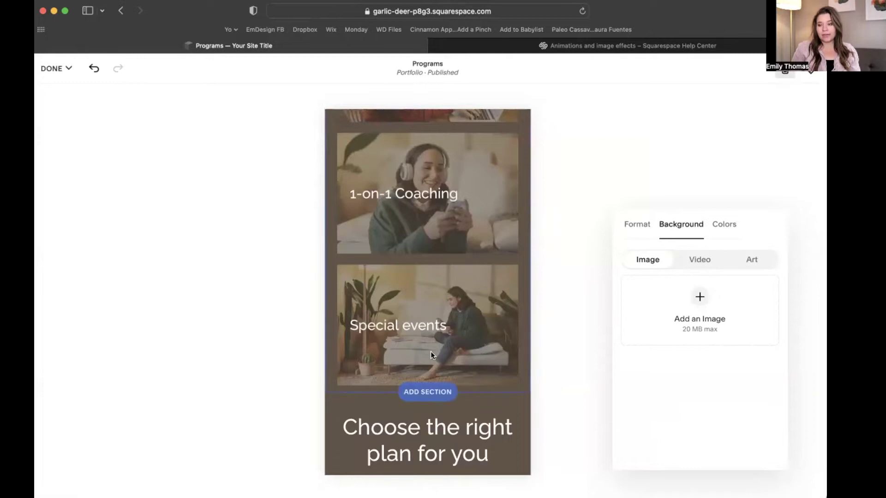
scroll(431, 350, down, 3)
scroll(430, 351, down, 4)
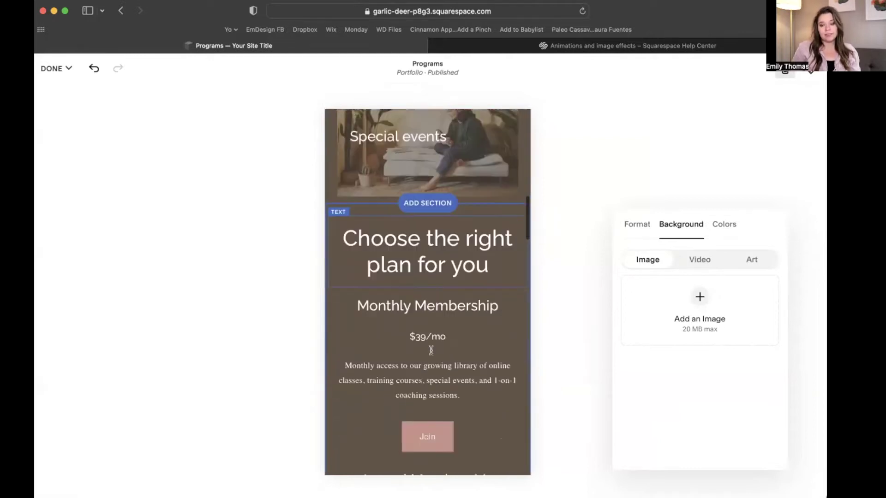
Step: Open the Monthly Membership Join block's settings, checking its Design and Content options
scroll(423, 236, down, 1)
click(422, 236)
scroll(422, 236, down, 4)
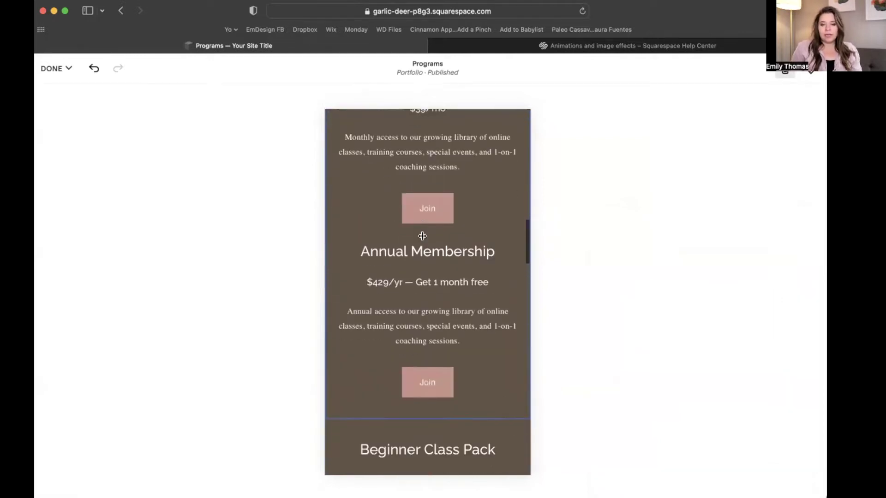
click(459, 201)
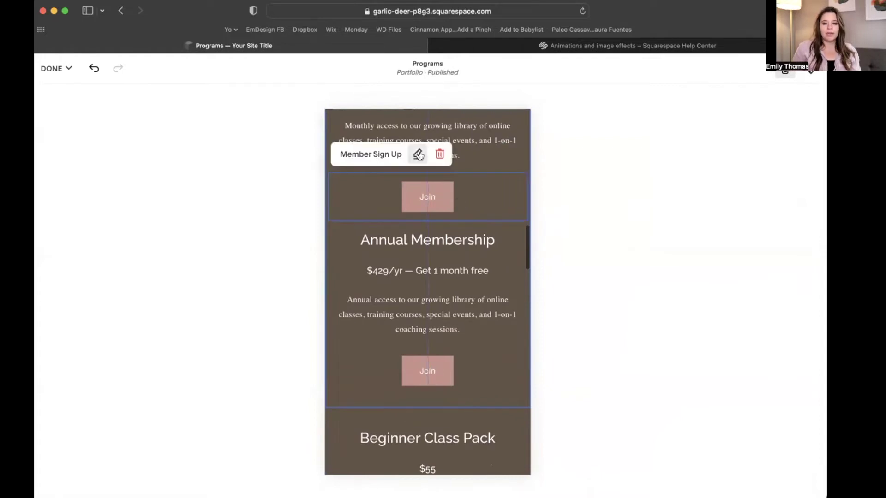
click(418, 154)
click(297, 178)
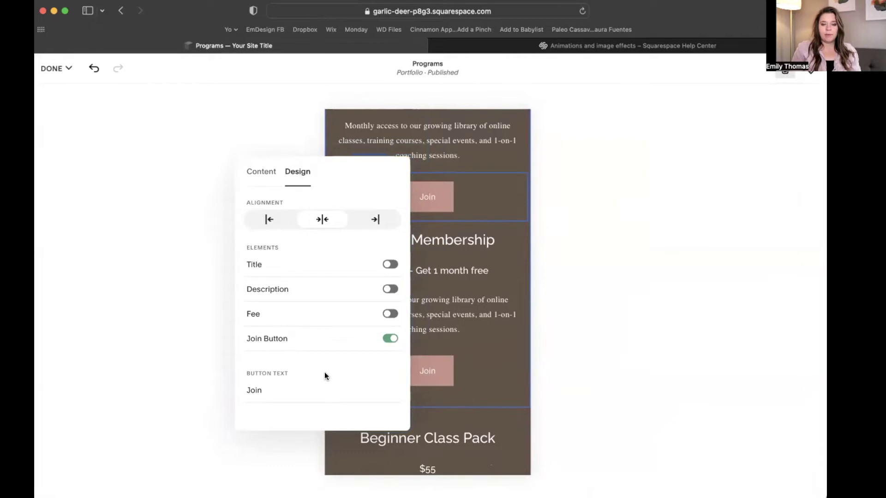
click(265, 174)
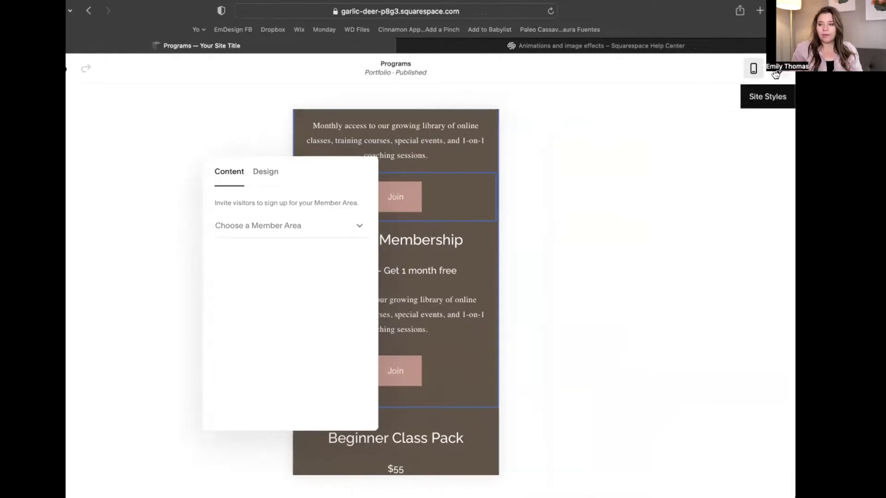
Step: Toggle the Programs page preview to desktop, then back to the phone layout
click(752, 69)
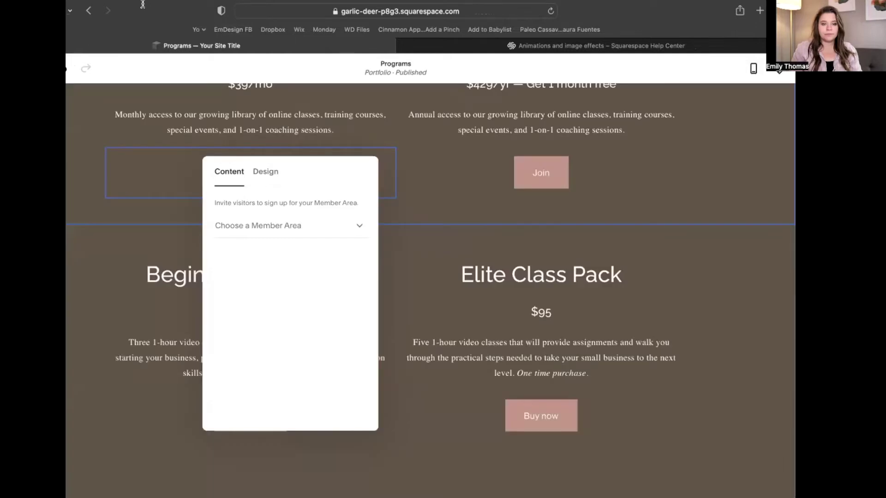
scroll(491, 303, up, 10)
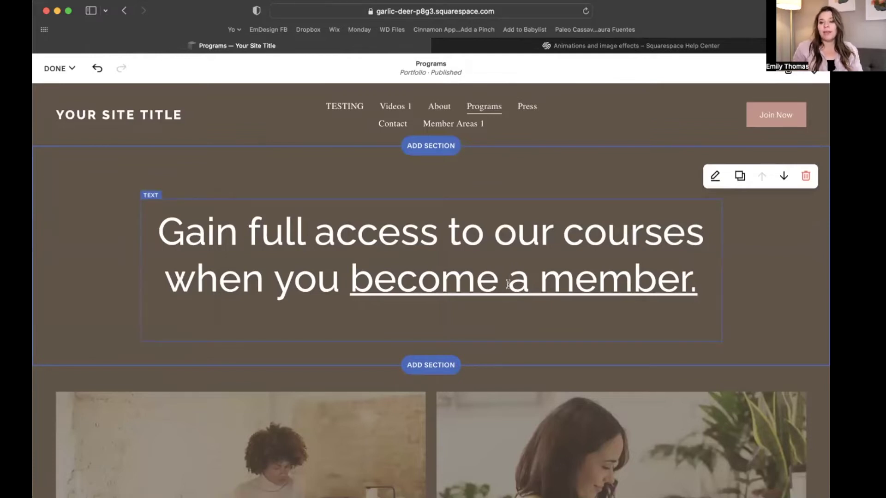
scroll(503, 403, down, 1)
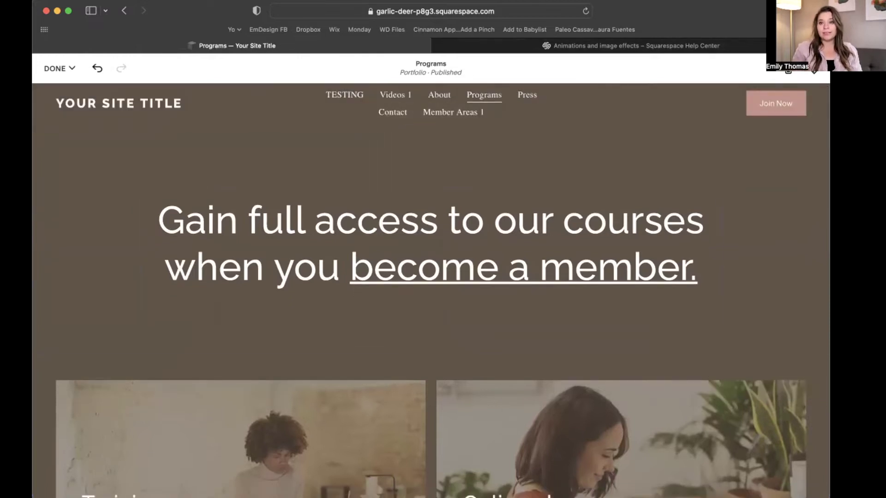
click(786, 71)
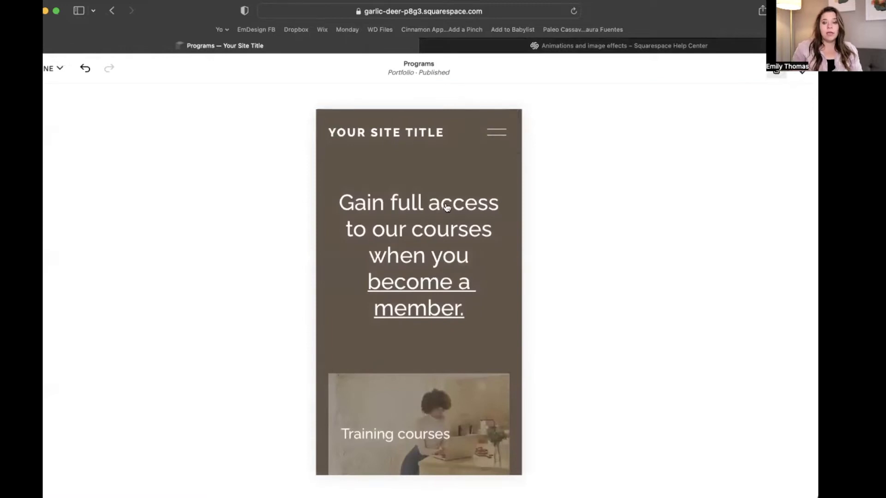
scroll(430, 176, down, 3)
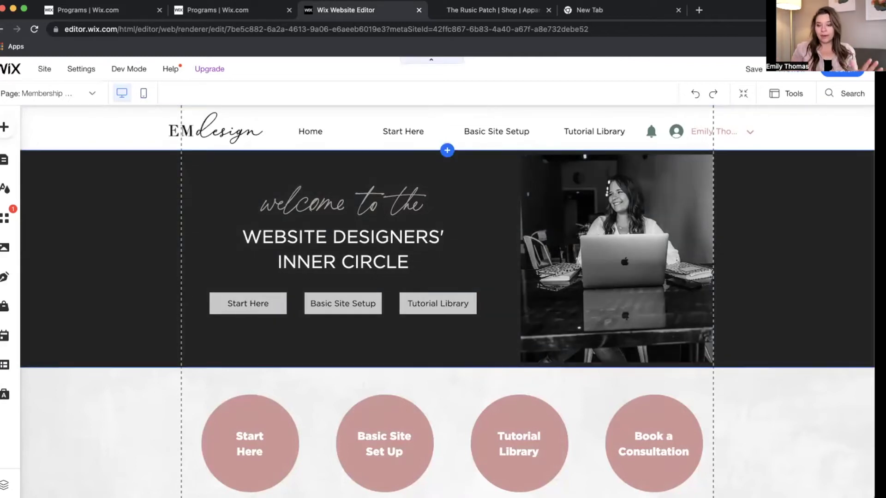
Step: Switch the Wix editor's Membership page to the mobile layout
scroll(762, 116, down, 8)
scroll(762, 117, up, 8)
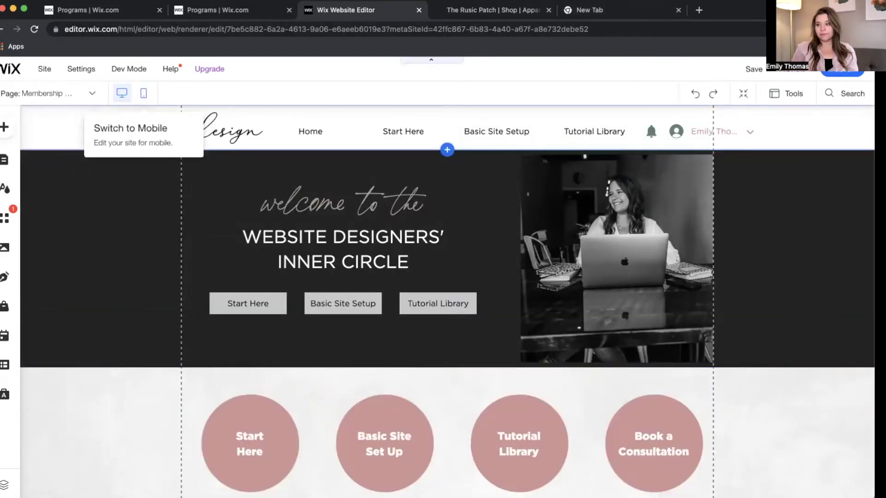
click(144, 92)
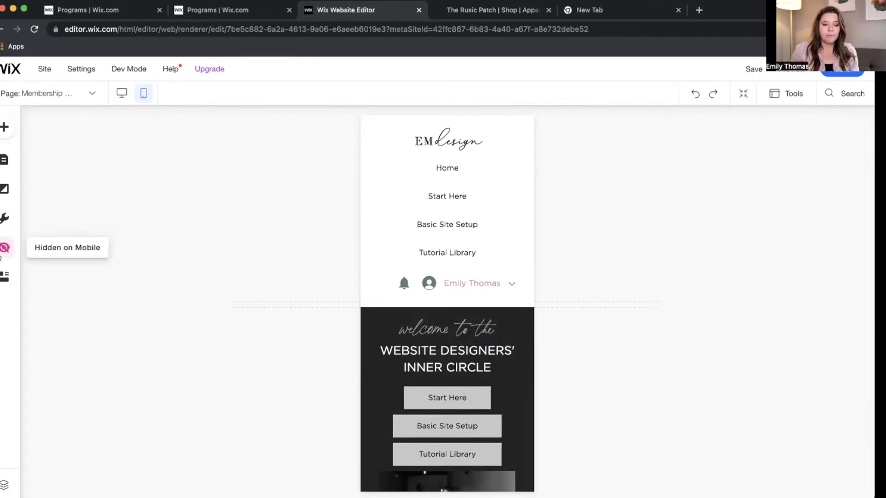
Step: Run Page Layout Optimizer's Optimize Now on the Membership page and review the result
click(6, 279)
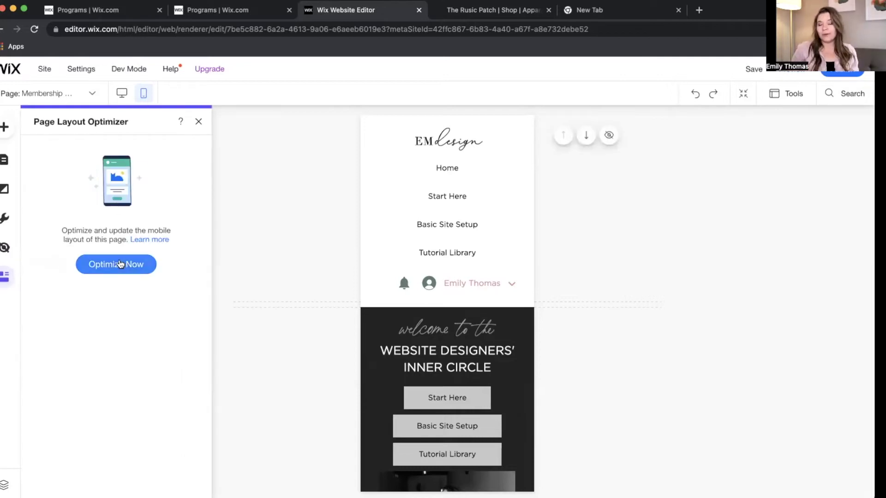
click(120, 265)
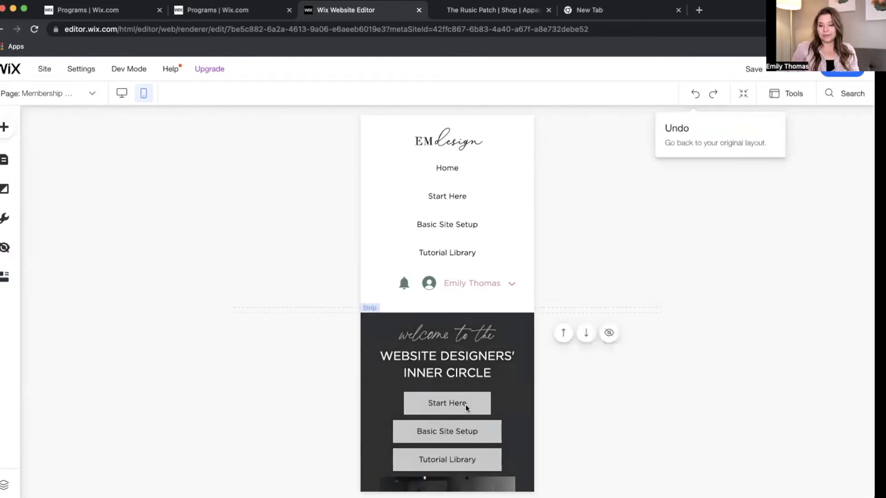
scroll(465, 407, down, 10)
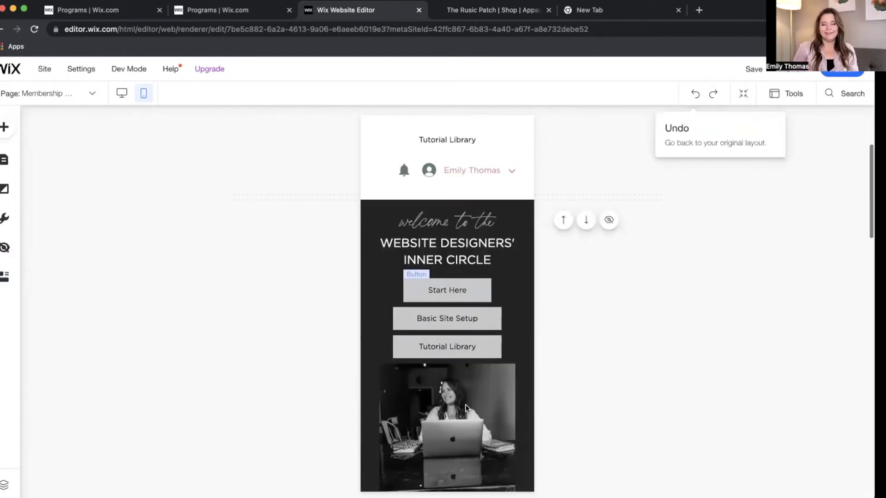
scroll(465, 408, down, 10)
scroll(465, 409, up, 5)
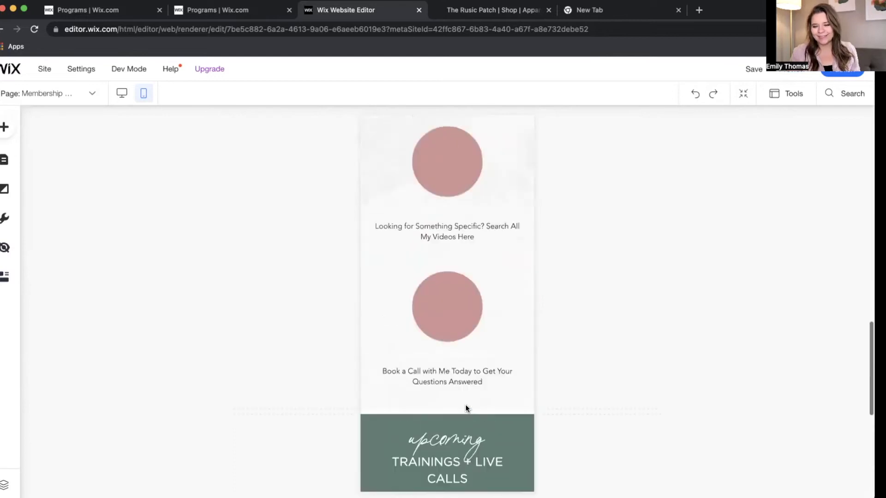
scroll(465, 408, up, 10)
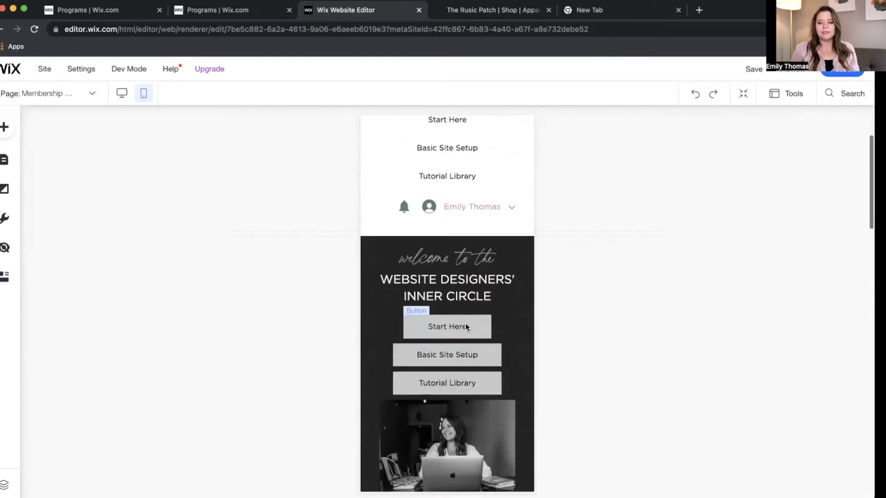
Step: Stretch the Start Here button to the width of the Basic Site Setup and Tutorial Library buttons
click(400, 330)
drag(404, 327, 391, 326)
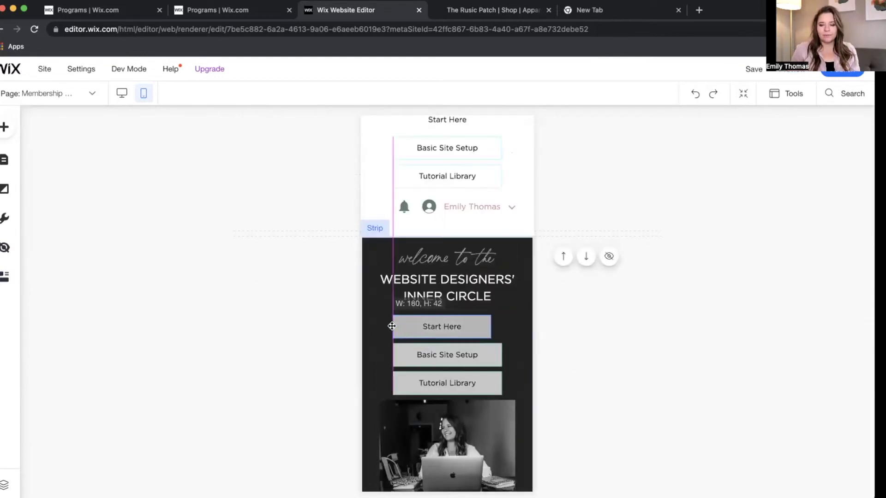
drag(493, 326, 503, 326)
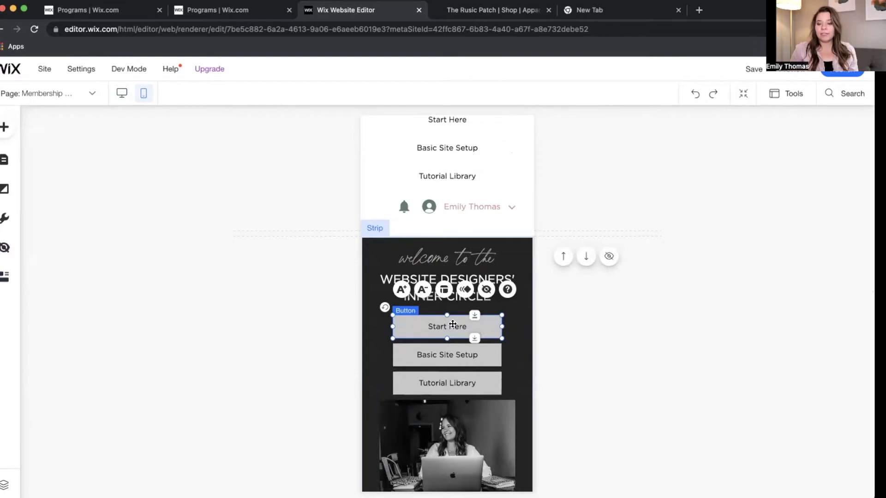
scroll(452, 335, down, 10)
scroll(452, 335, up, 5)
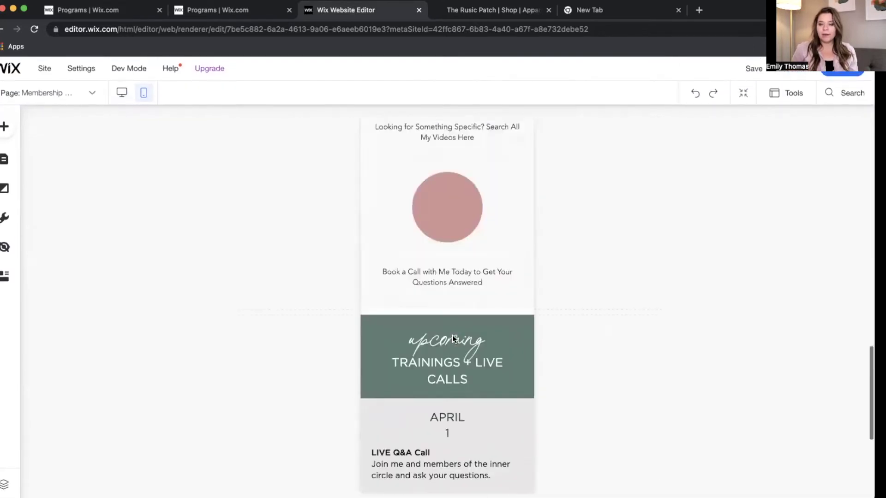
scroll(452, 335, up, 10)
scroll(452, 335, down, 3)
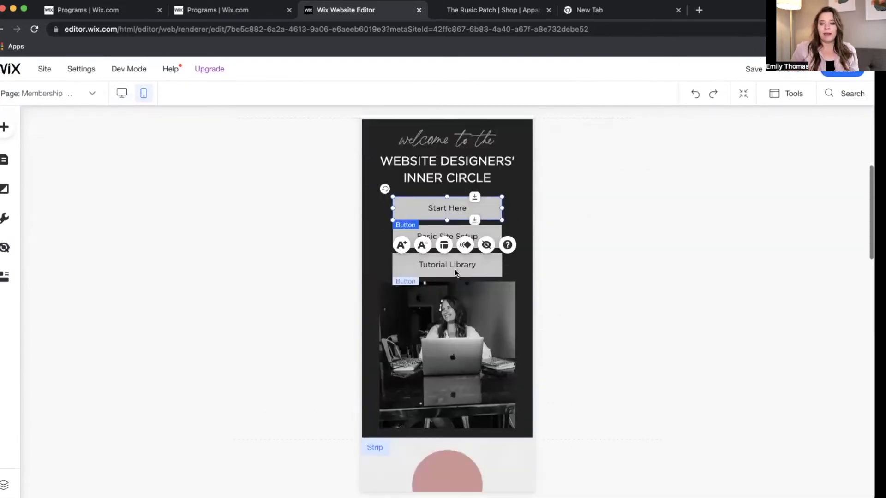
click(452, 346)
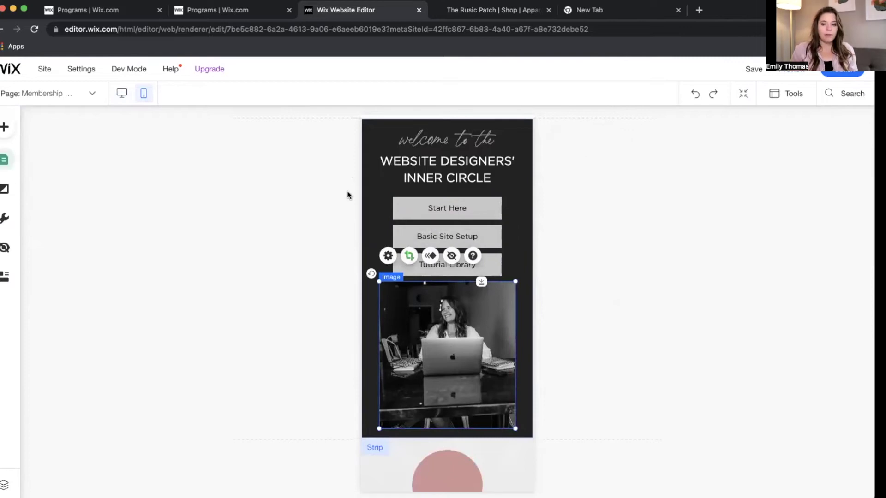
click(5, 249)
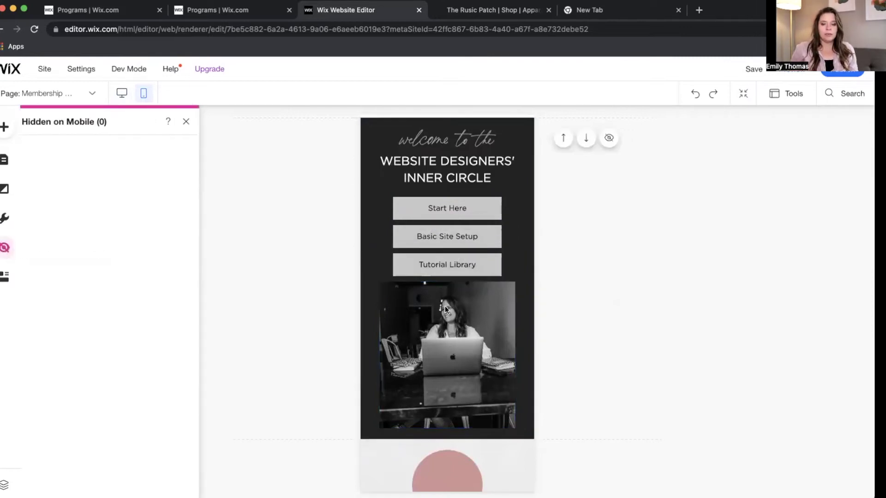
click(447, 318)
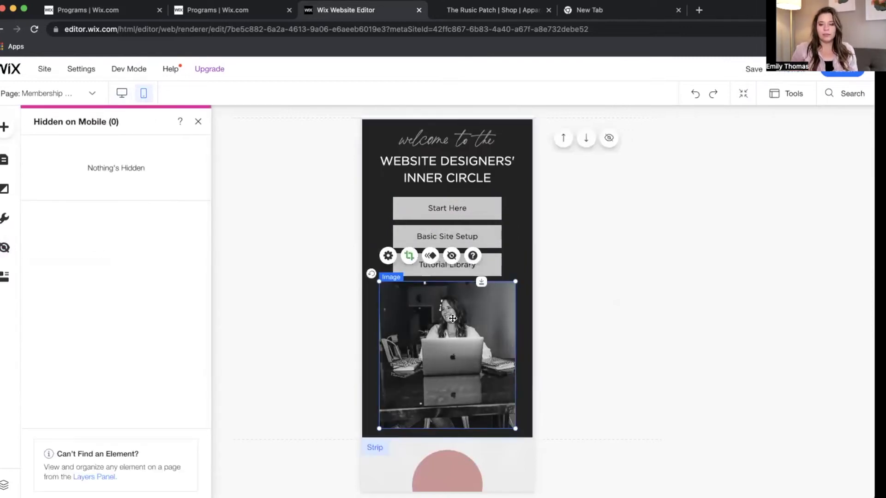
click(451, 255)
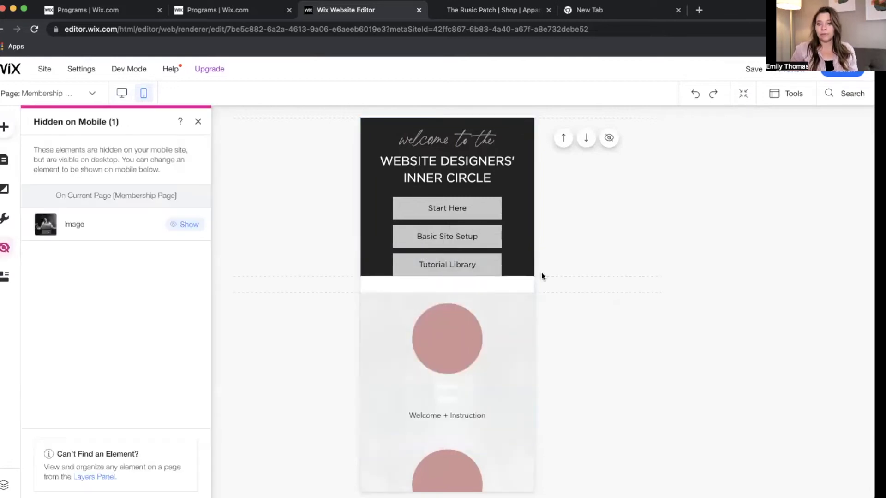
click(181, 226)
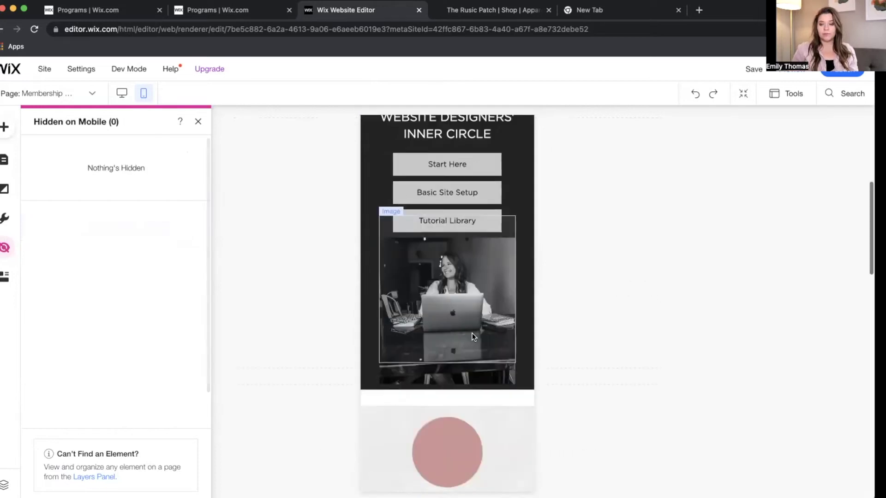
scroll(556, 259, down, 2)
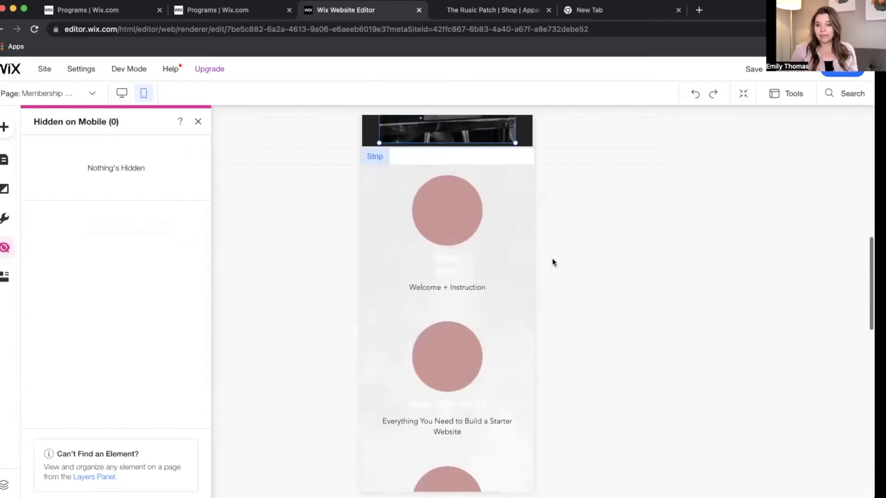
click(446, 263)
Step: Move the Start Here title into its pink circle, narrow and centre it, and raise the Welcome + Instruction caption
click(457, 261)
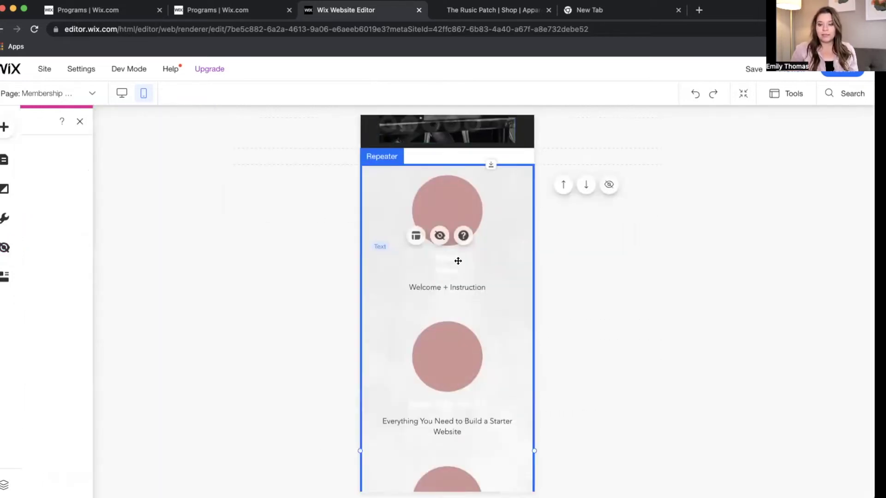
drag(458, 244, 459, 214)
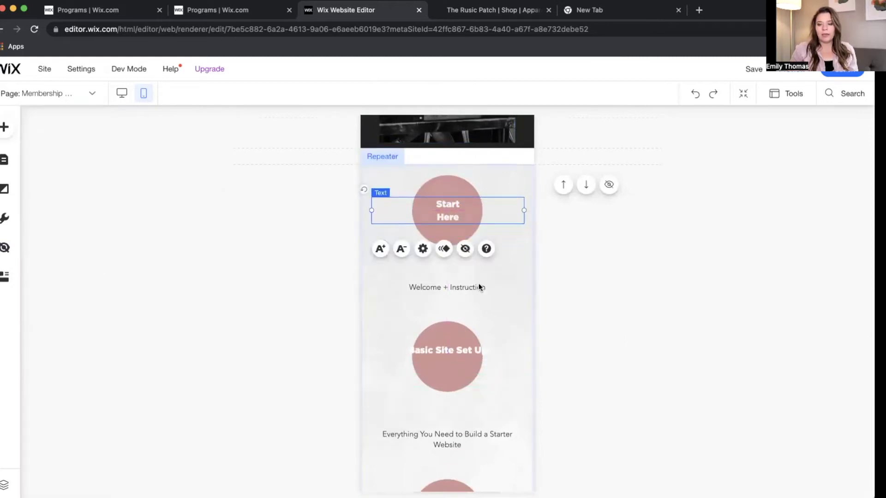
click(478, 287)
drag(477, 265, 476, 255)
click(455, 210)
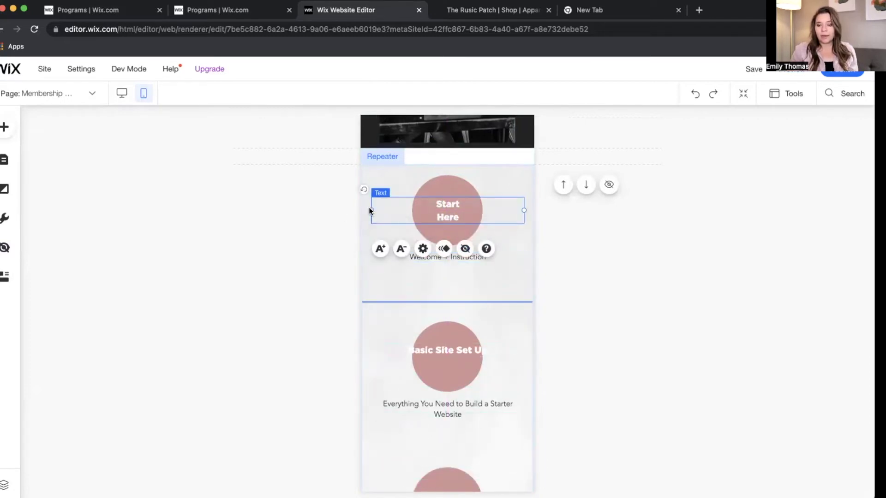
drag(371, 210, 436, 210)
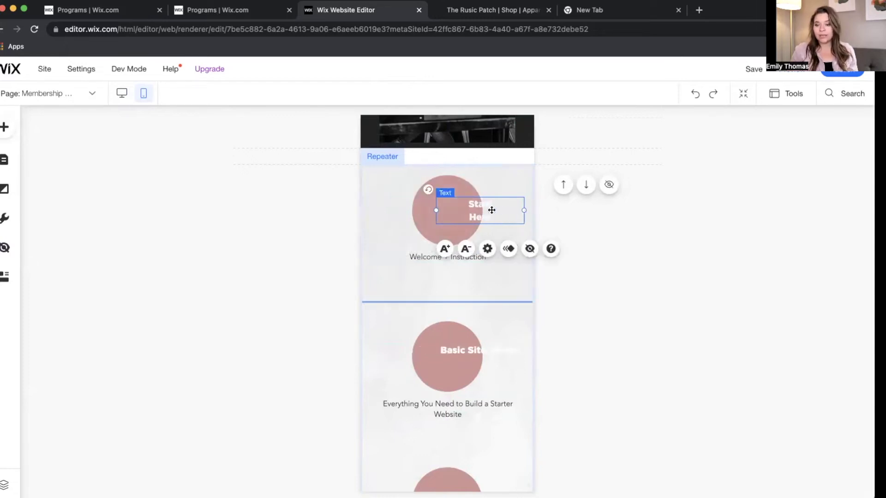
drag(449, 213, 449, 213)
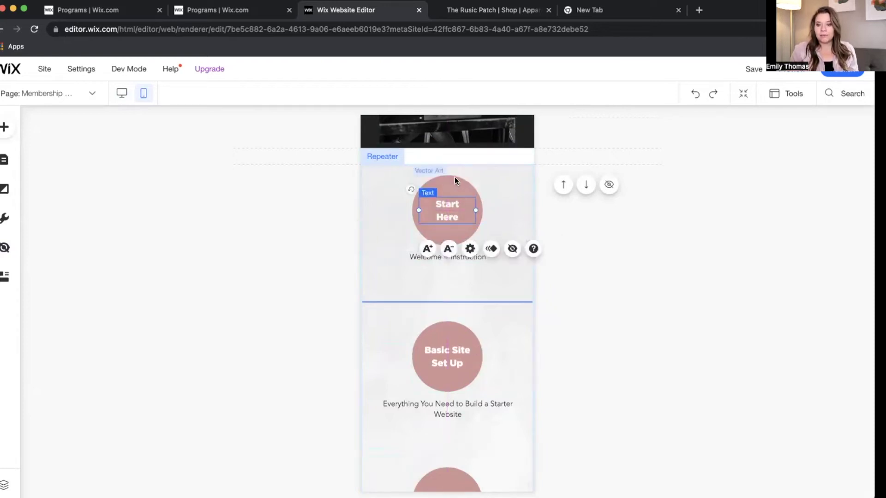
Step: Drag the Start Here circle to the left side of the repeater item
click(455, 176)
click(447, 213)
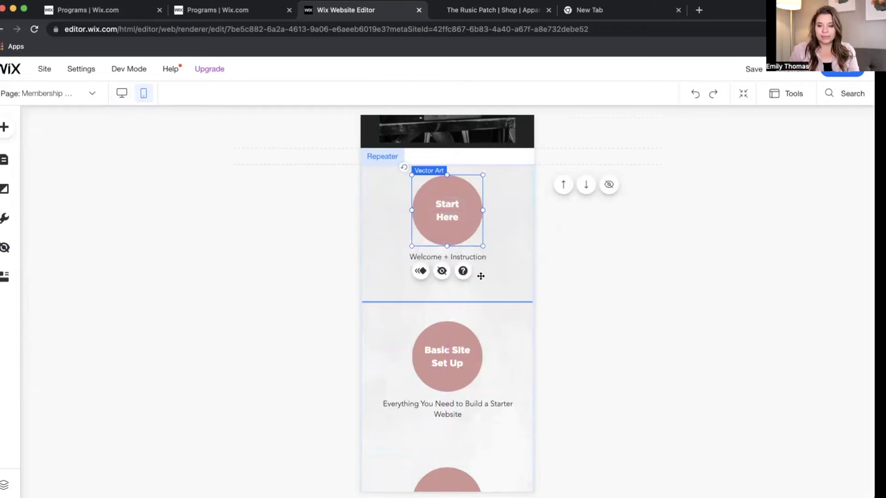
scroll(513, 336, down, 5)
scroll(493, 332, down, 4)
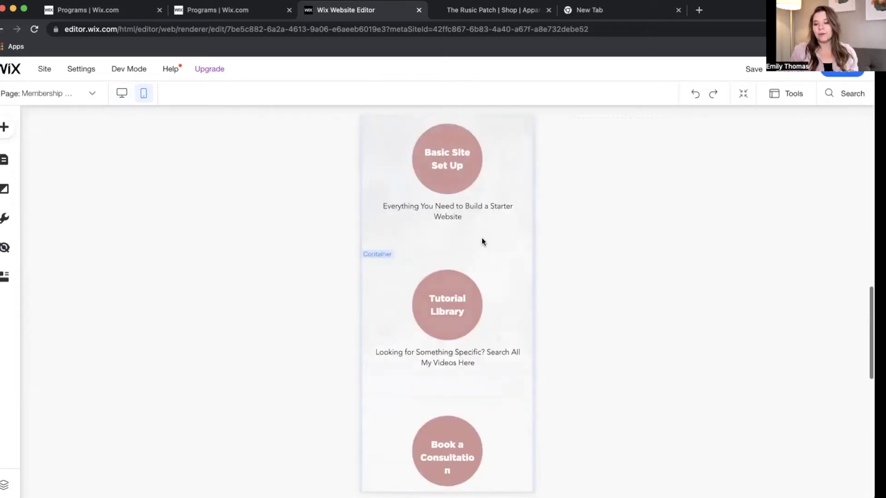
click(482, 237)
scroll(483, 239, up, 6)
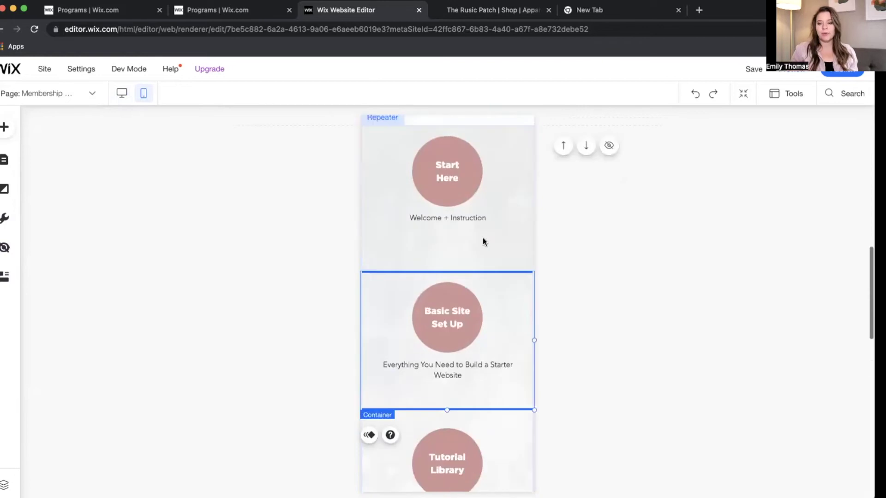
click(455, 151)
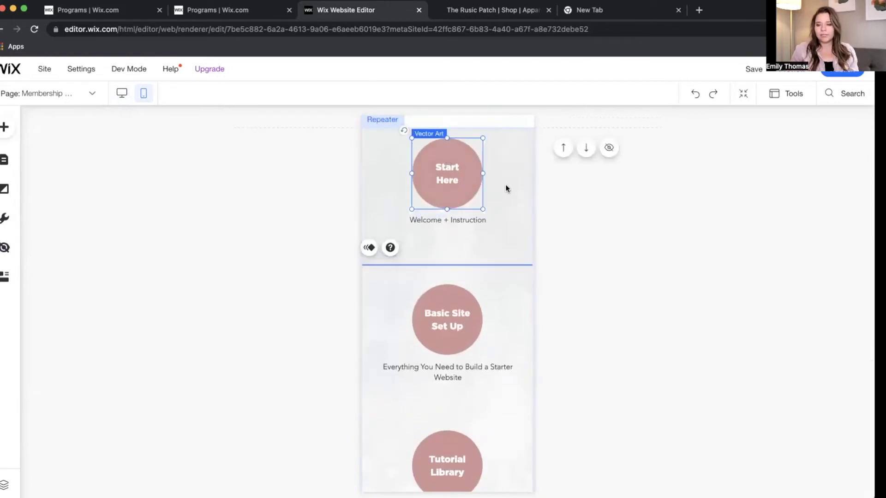
click(465, 173)
click(453, 154)
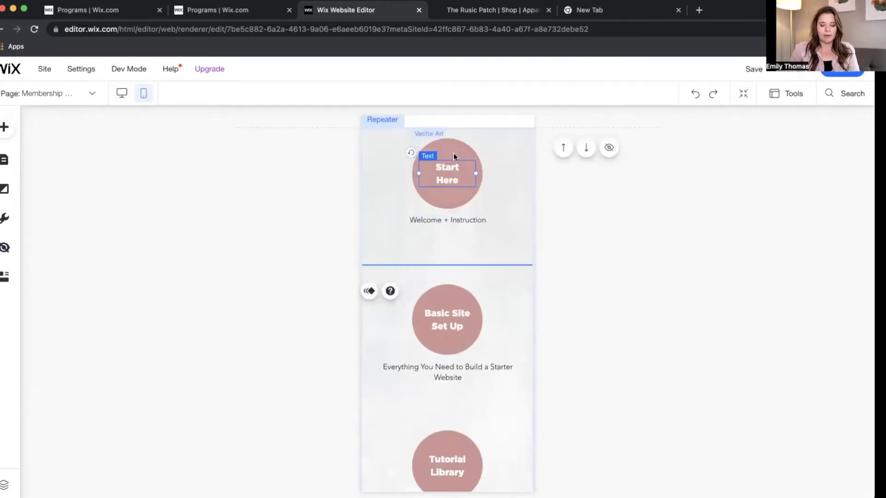
click(457, 142)
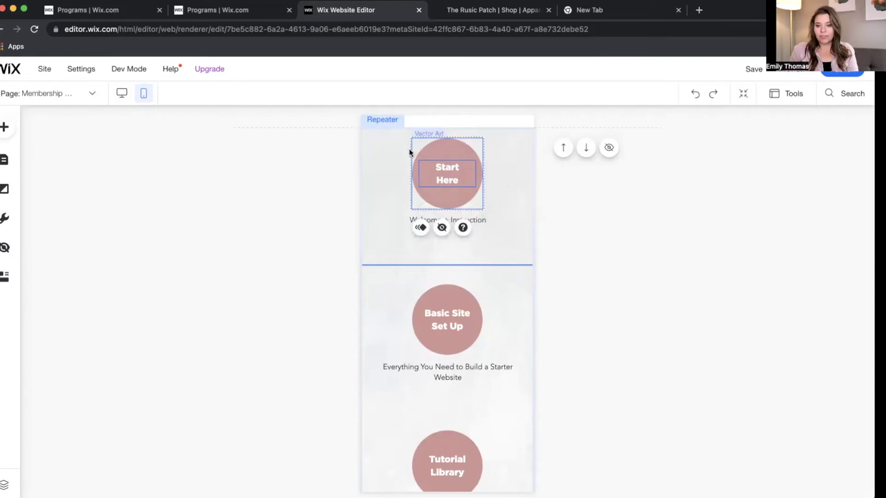
drag(452, 146, 414, 143)
Step: Shrink the pink circles in every repeater item and move the Start Here text up and left
click(444, 210)
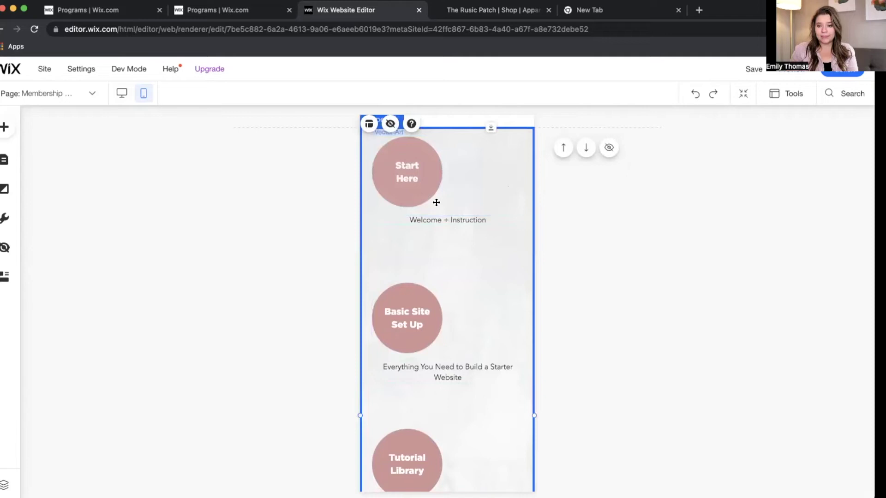
click(412, 179)
click(427, 184)
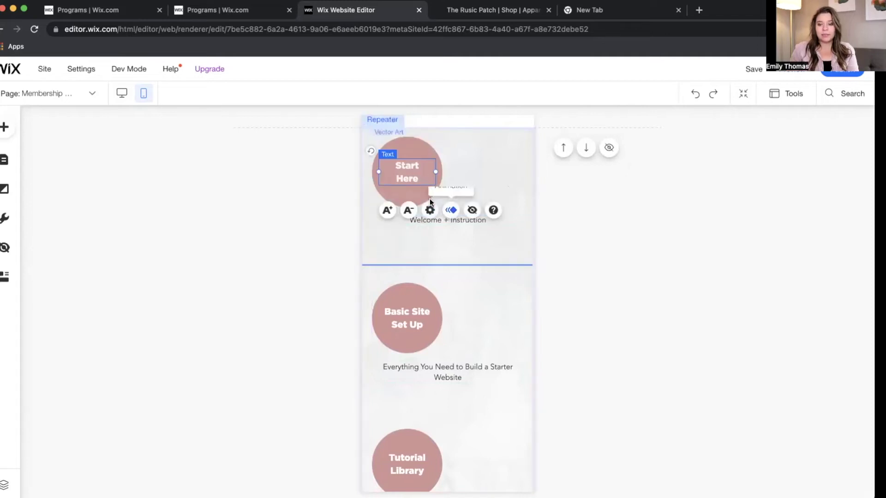
click(437, 196)
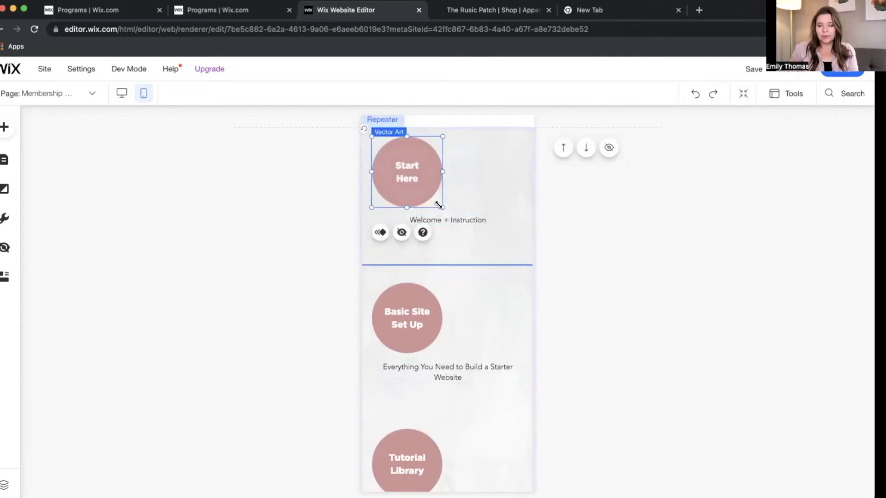
drag(438, 204, 402, 174)
click(412, 179)
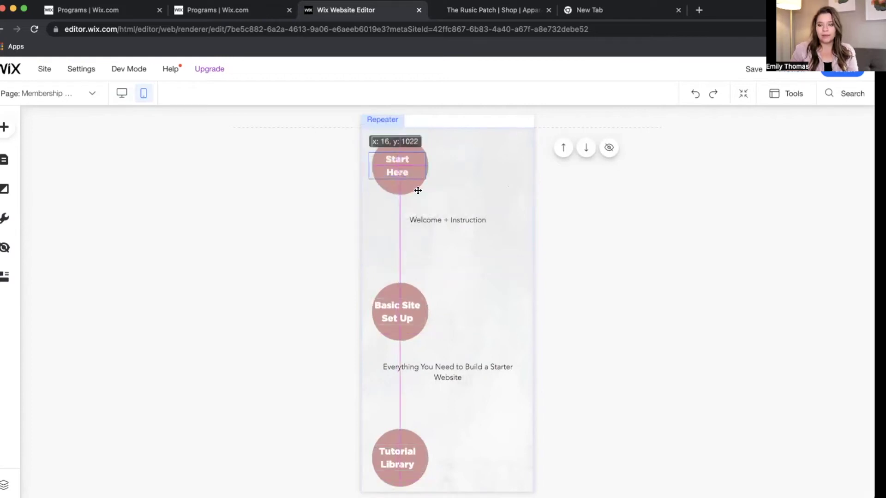
Step: Move the Welcome + Instruction caption up-left and narrow the item container to two circles per row
click(451, 225)
drag(462, 219, 400, 210)
click(460, 234)
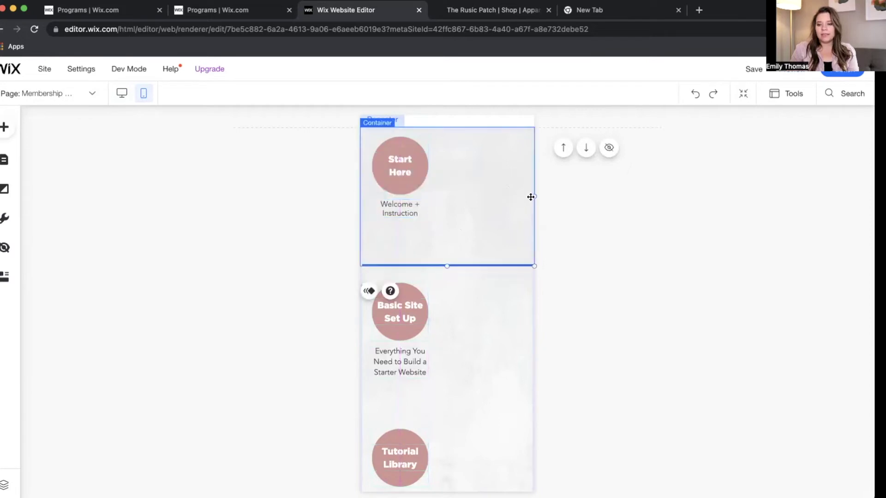
drag(466, 201, 434, 206)
Step: Reduce the Book a Consultation circle text to 15px so it fits
click(494, 313)
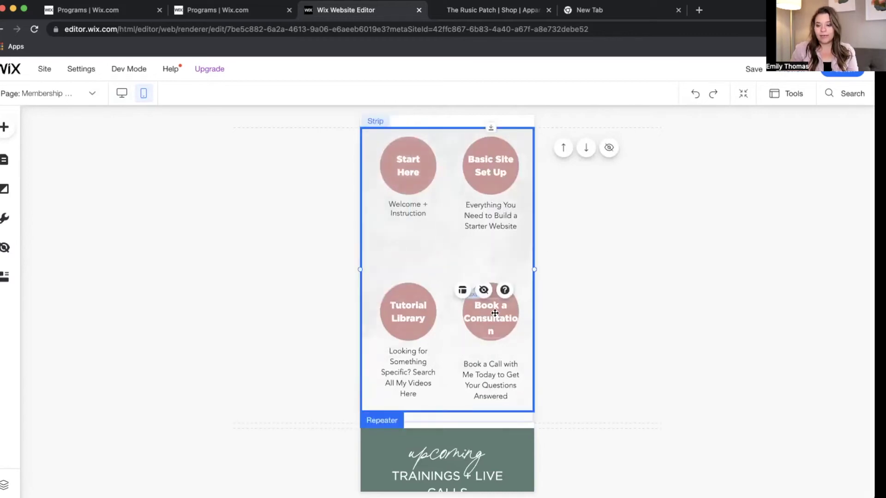
click(495, 313)
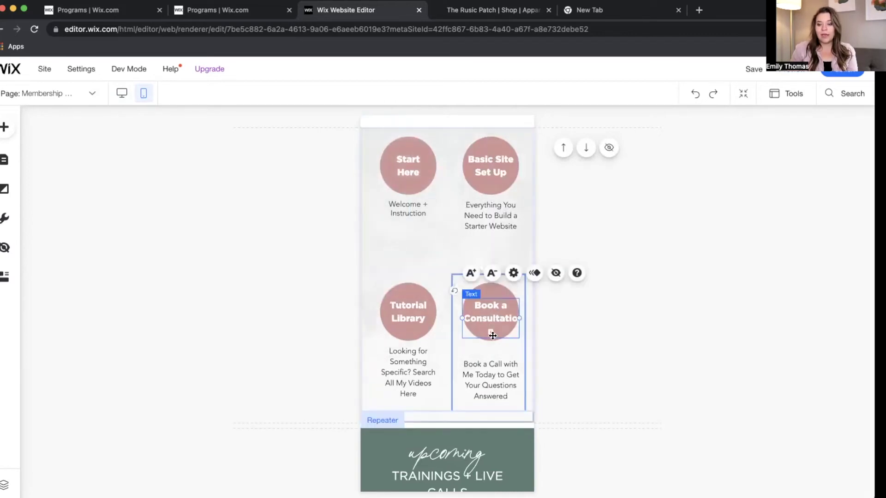
click(490, 278)
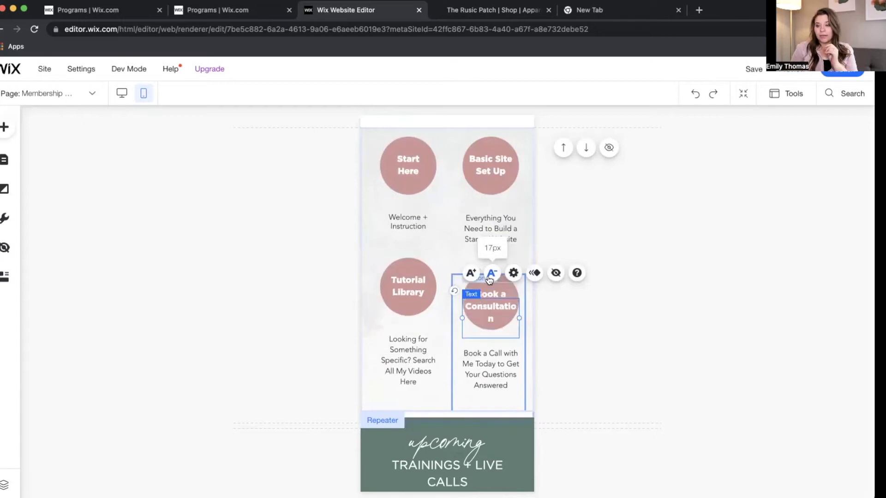
click(490, 278)
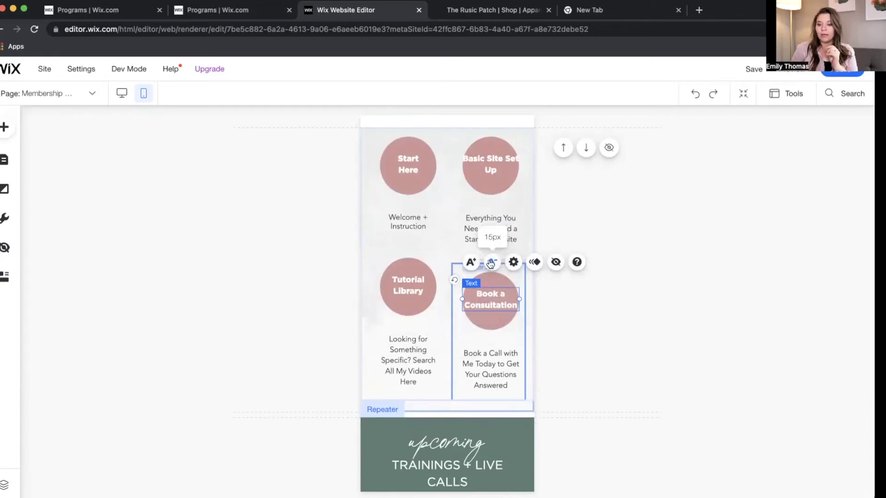
click(579, 311)
Step: Move the Everything You Need description up closer to its circle
click(491, 231)
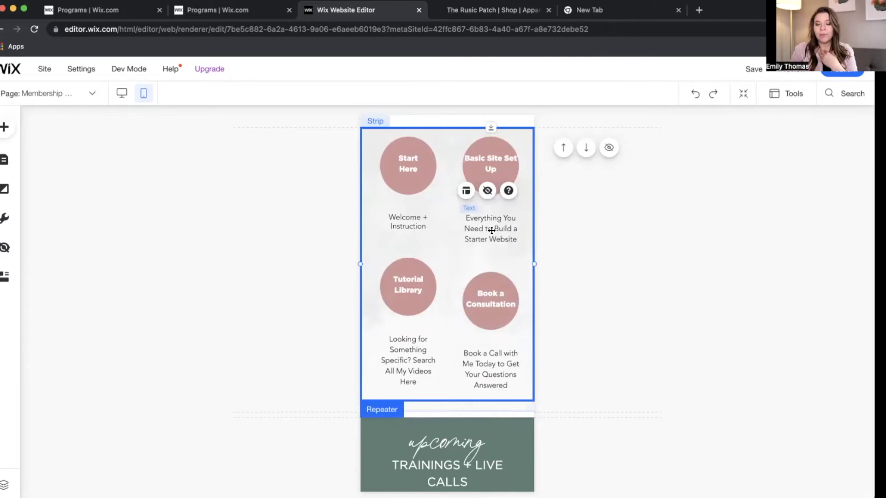
click(496, 235)
drag(497, 235, 496, 221)
mouse_move(424, 221)
mouse_down()
mouse_move(425, 206)
mouse_move(413, 208)
mouse_move(437, 210)
mouse_up()
click(415, 209)
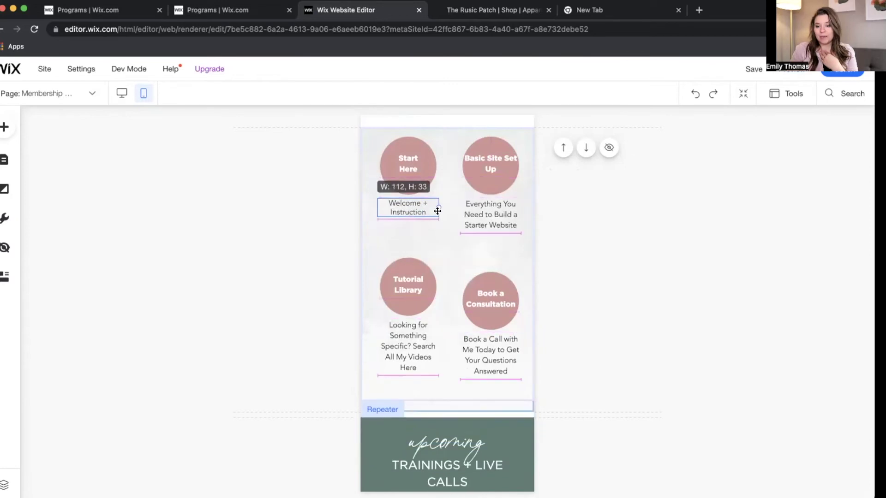
Step: Align the Everything You Need description and raise the Book a Consultation circle and title to match the row
click(489, 223)
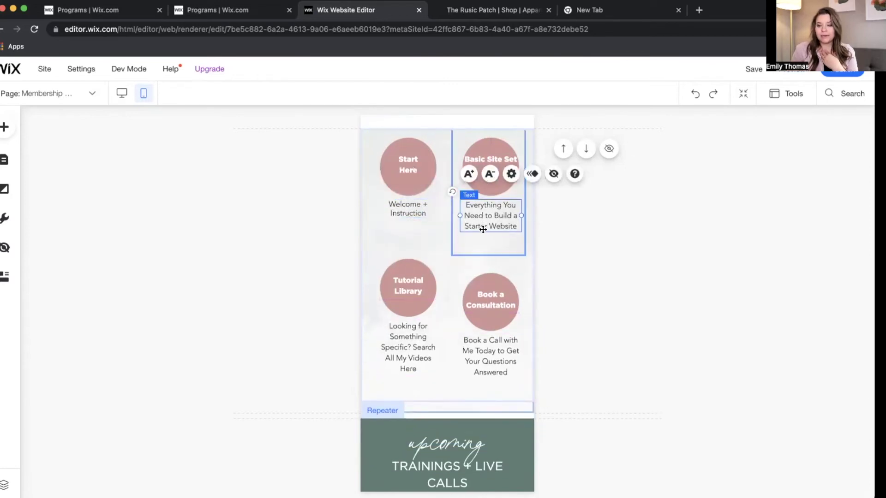
drag(482, 227, 488, 237)
click(496, 280)
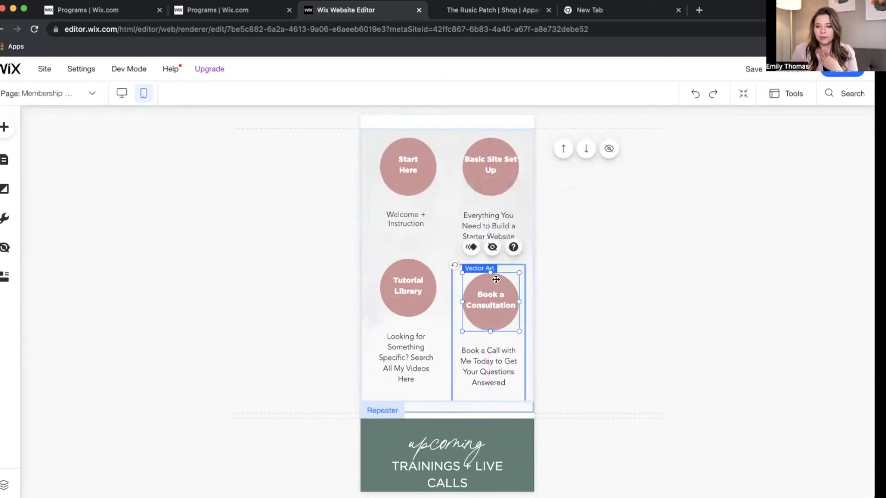
drag(495, 275, 495, 269)
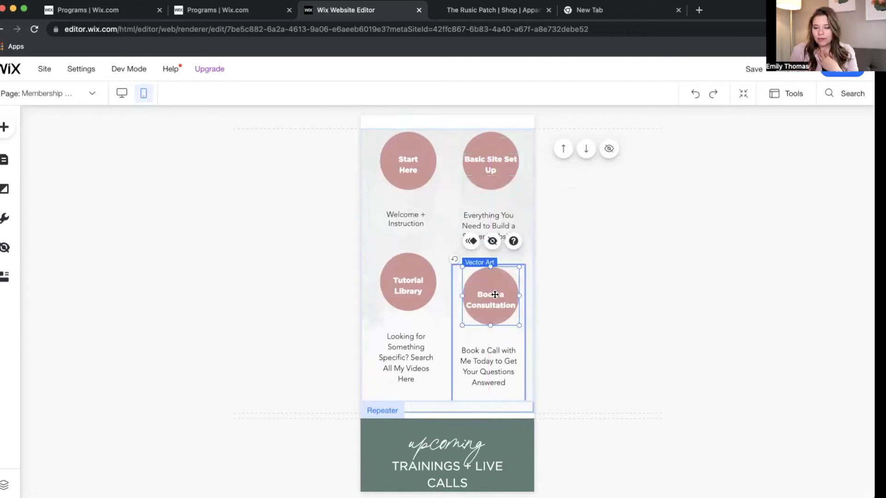
click(494, 302)
drag(495, 302, 495, 300)
Step: Nudge the Book a Call description up beneath its circle and select the descriptions
click(501, 362)
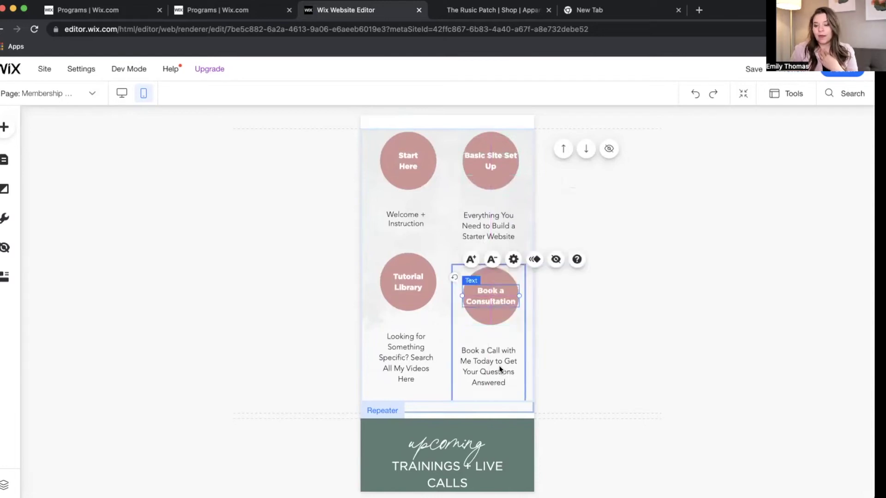
drag(497, 361, 495, 360)
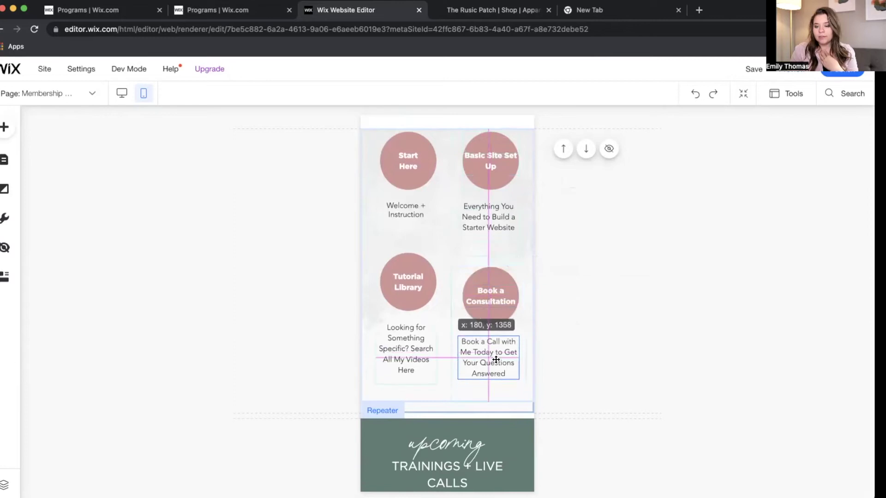
drag(496, 360, 494, 358)
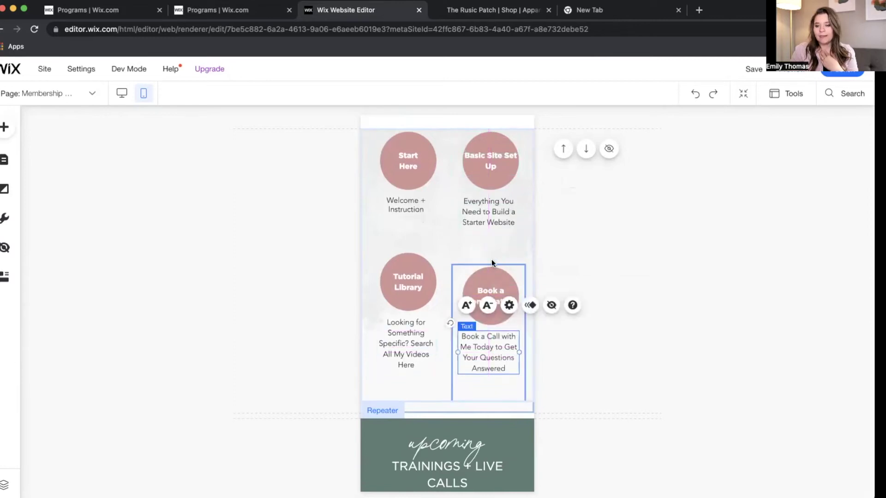
click(486, 214)
click(408, 205)
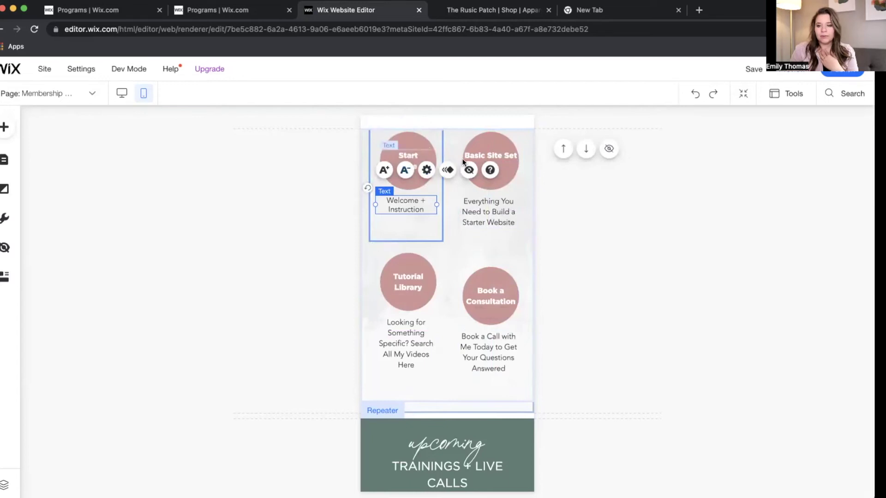
Step: Hide the description texts on mobile and move the Book a Consultation circle up
click(468, 171)
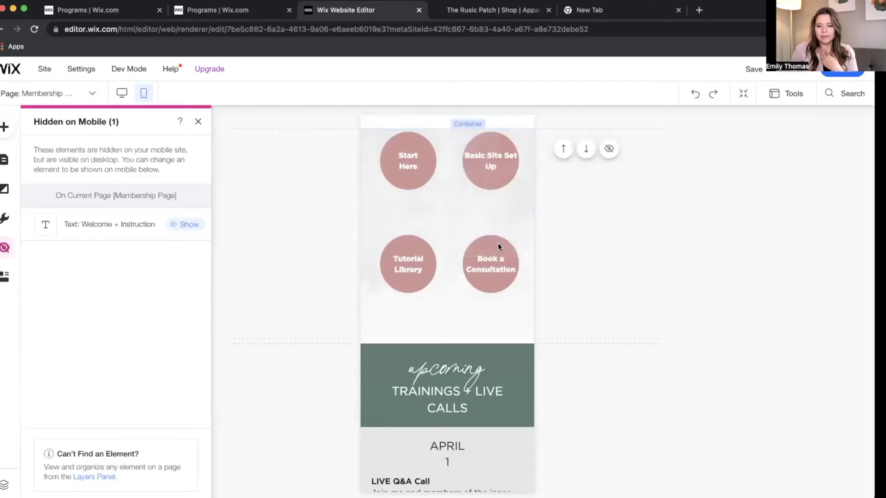
click(483, 249)
mouse_move(489, 248)
mouse_down()
mouse_move(494, 234)
mouse_move(496, 241)
mouse_up()
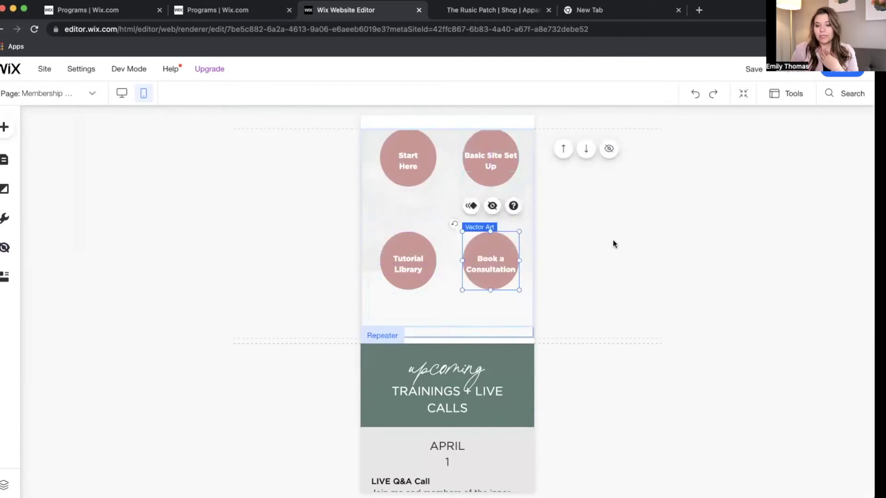
Step: Nudge the Start Here title up and shorten the item container to 107 high to pack rows
click(408, 265)
click(409, 266)
click(413, 162)
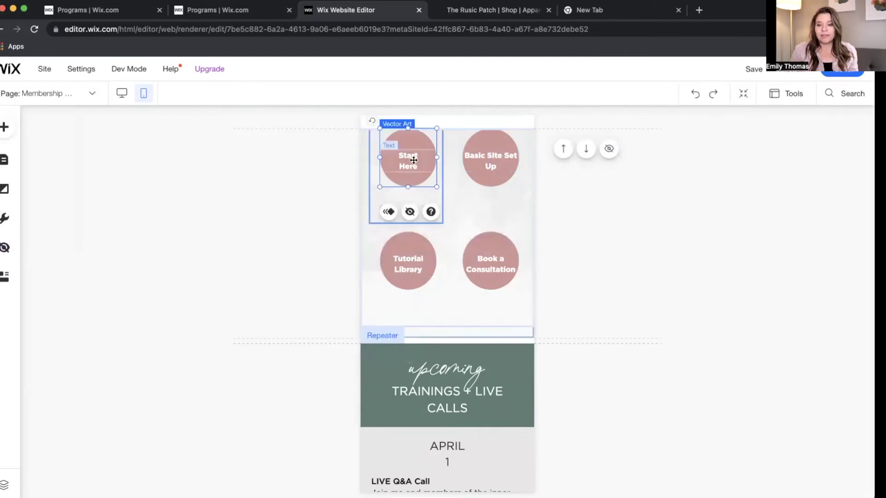
click(411, 165)
drag(411, 161, 411, 160)
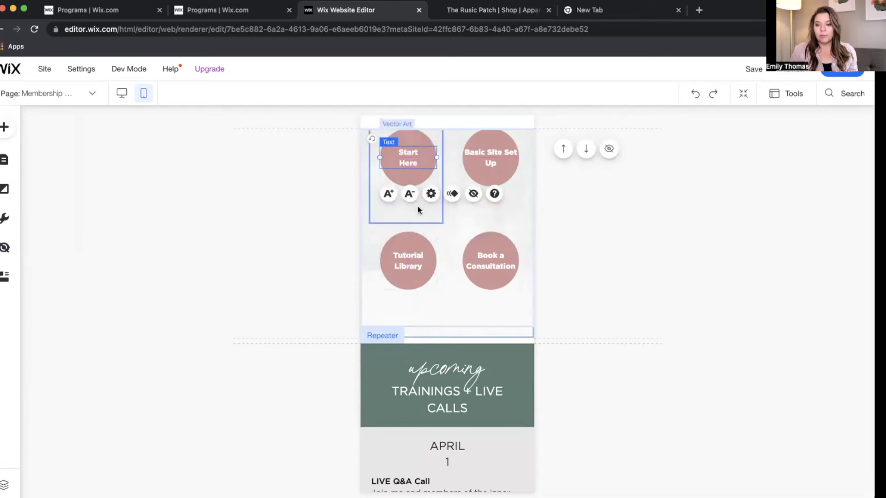
click(406, 223)
drag(407, 219, 408, 184)
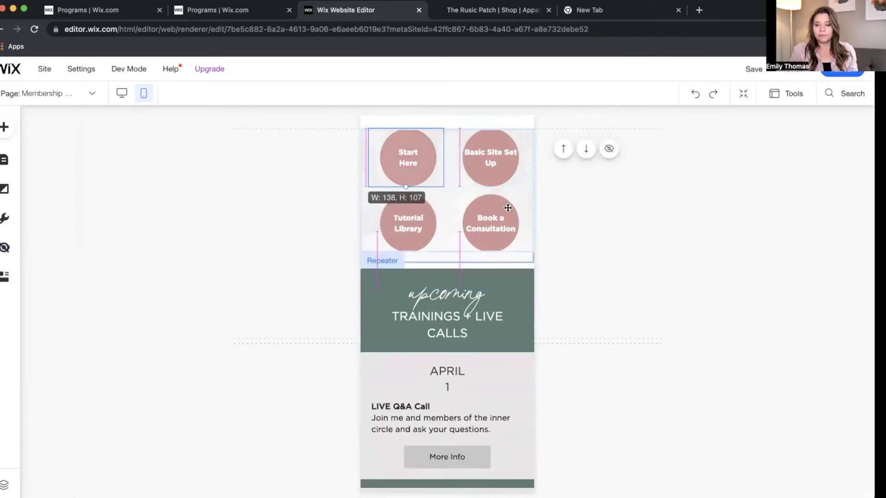
scroll(507, 206, up, 5)
scroll(508, 339, up, 5)
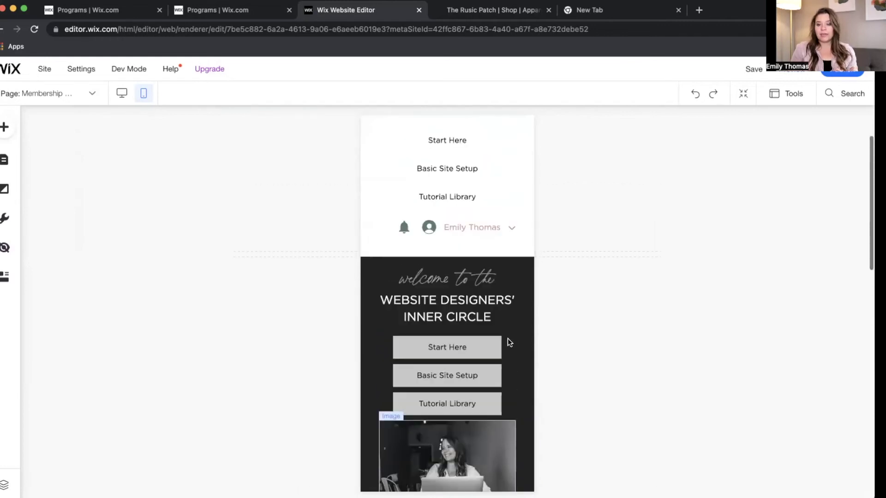
scroll(507, 339, down, 7)
scroll(507, 338, up, 8)
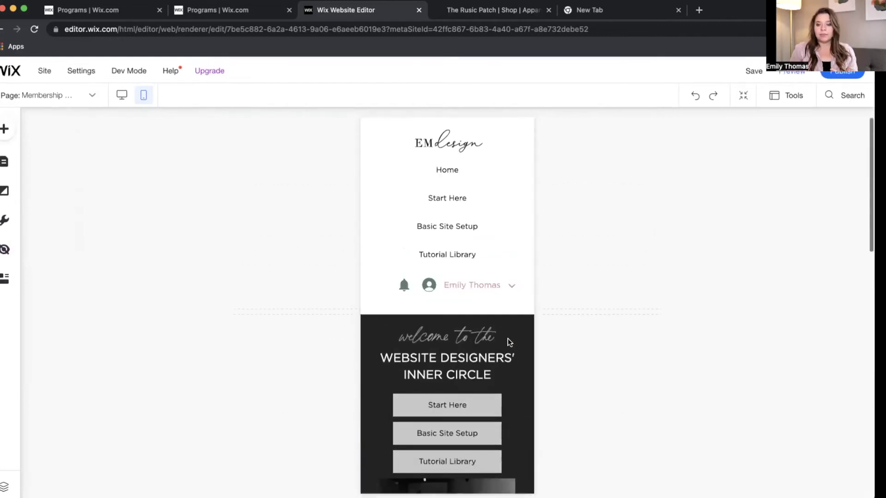
scroll(532, 337, down, 5)
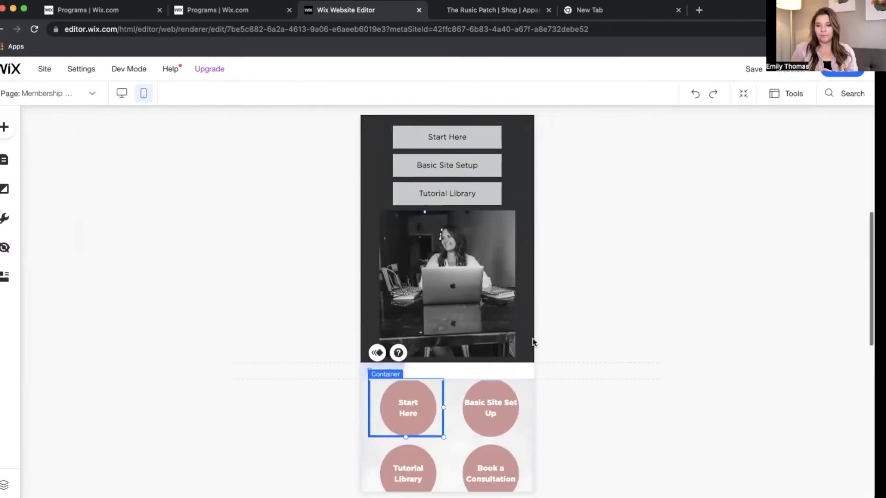
scroll(447, 400, down, 2)
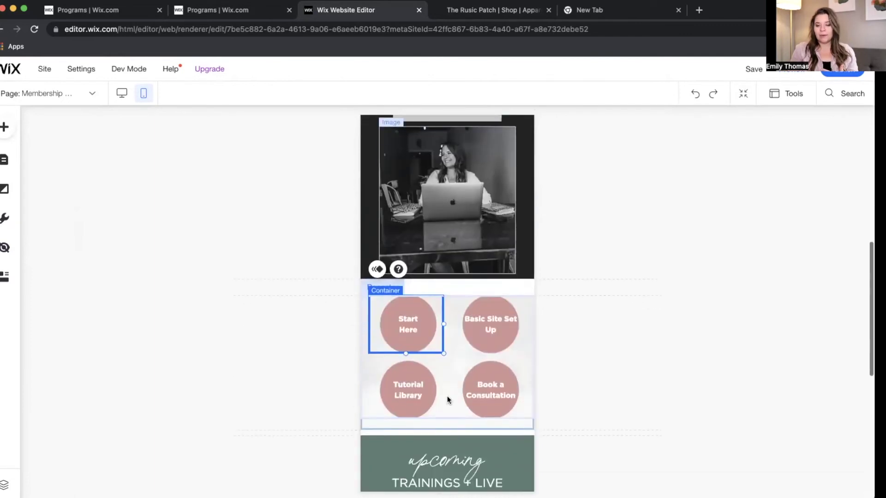
click(447, 405)
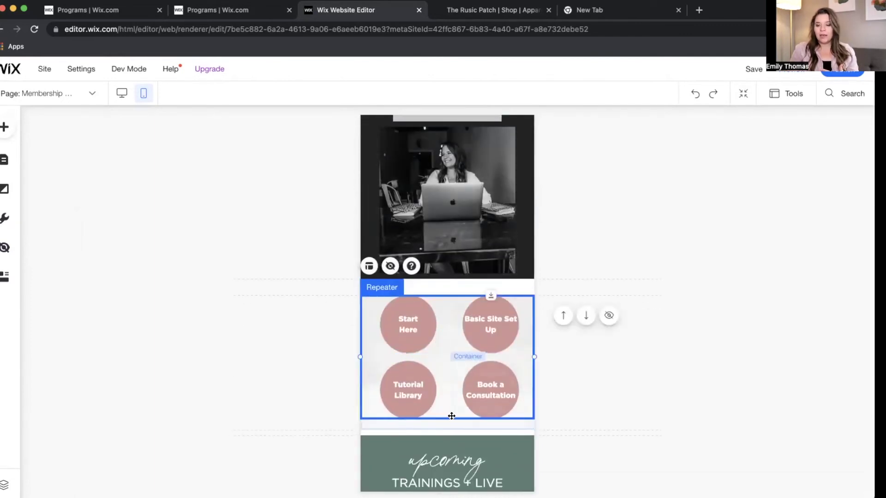
click(595, 387)
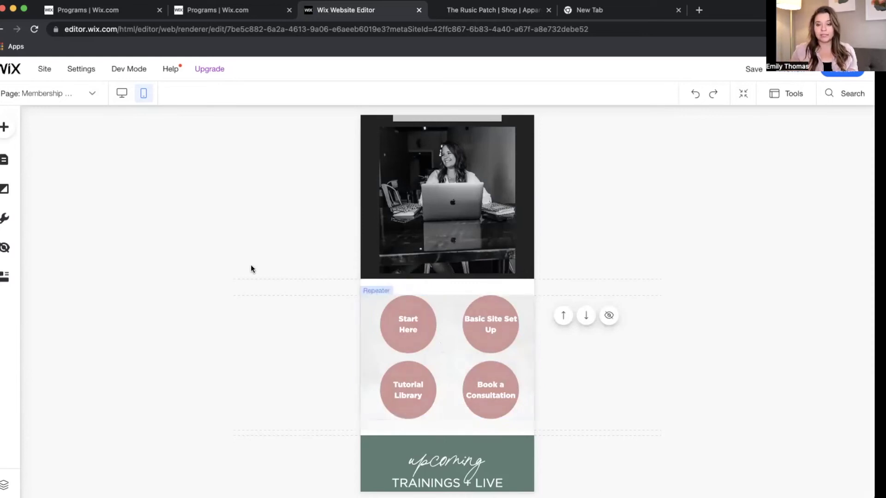
scroll(466, 261, down, 5)
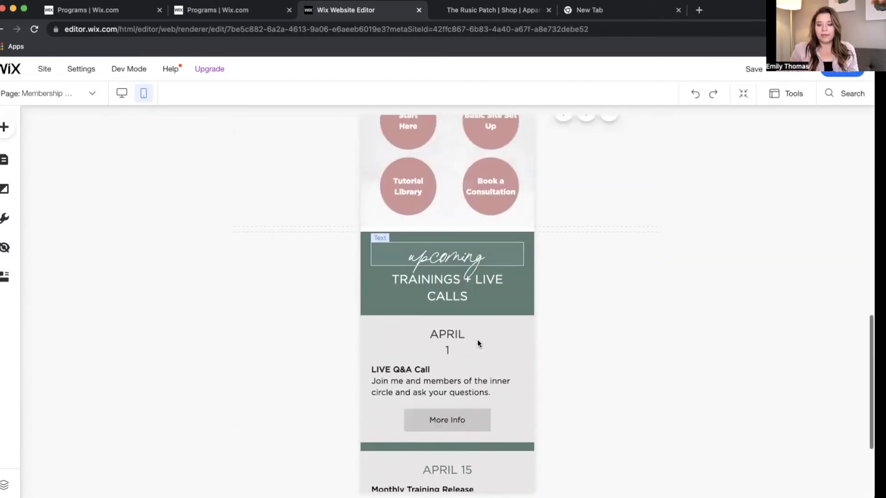
scroll(422, 400, down, 3)
click(423, 399)
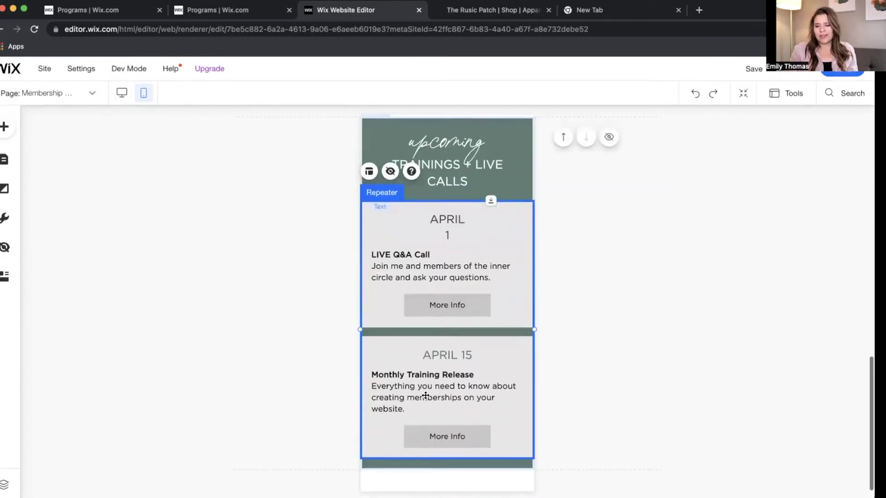
scroll(404, 253, up, 8)
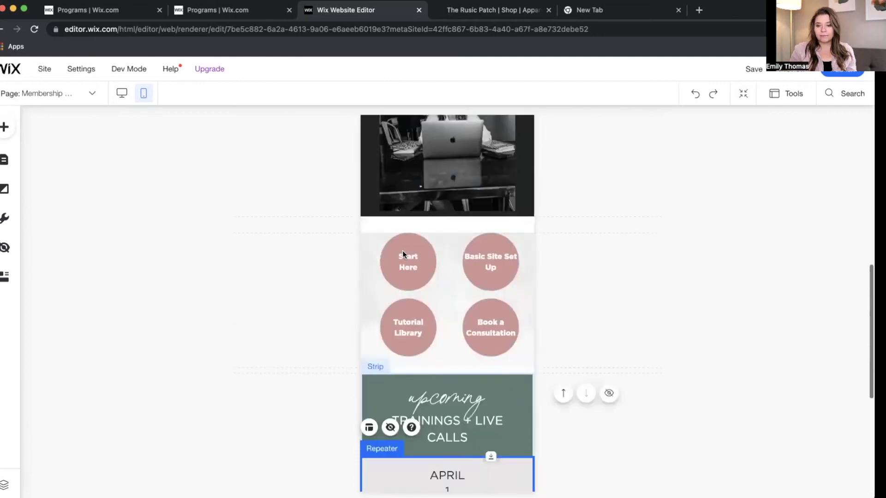
scroll(402, 251, down, 4)
Step: Shrink the hero photo and move it up beside the welcome heading
scroll(403, 251, up, 8)
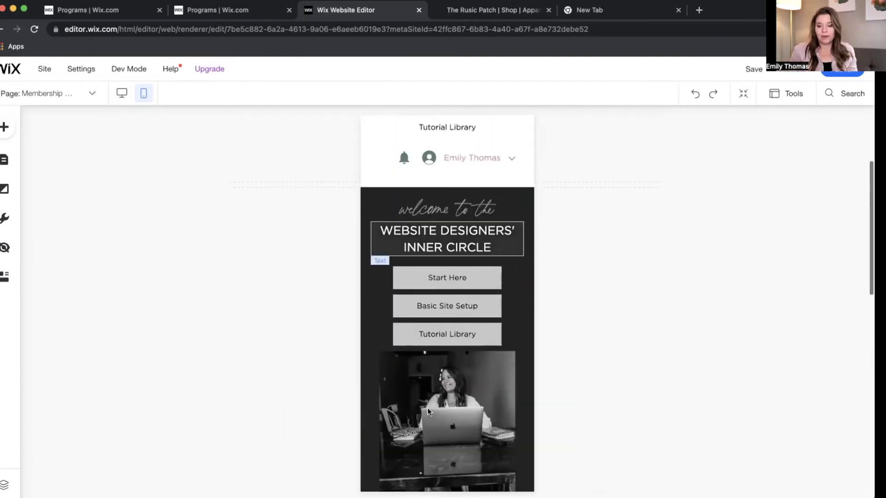
click(413, 448)
scroll(414, 448, down, 1)
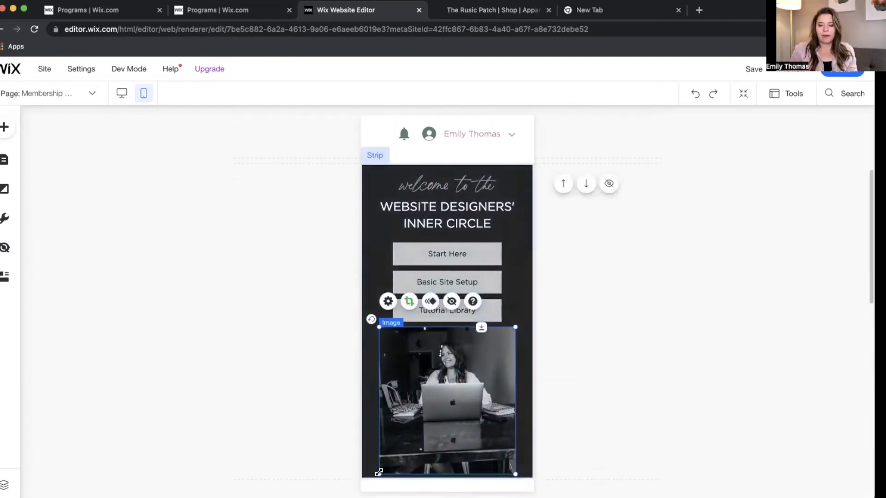
drag(420, 438, 434, 418)
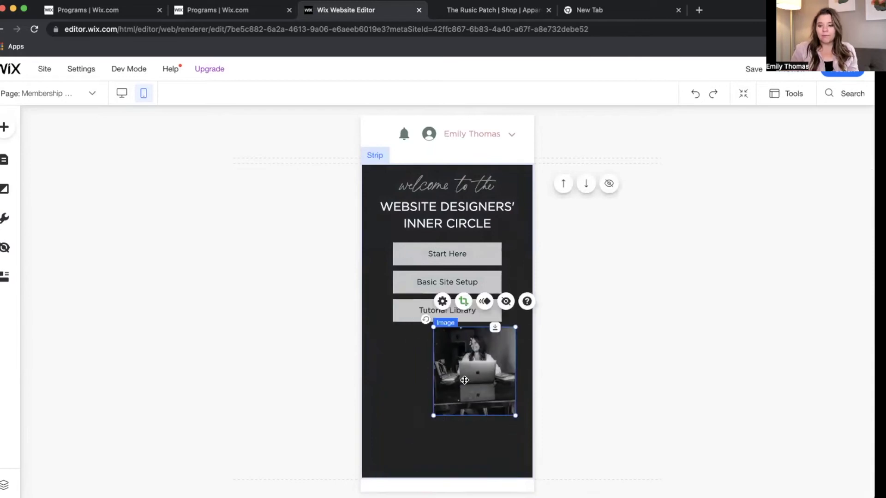
drag(480, 366, 502, 202)
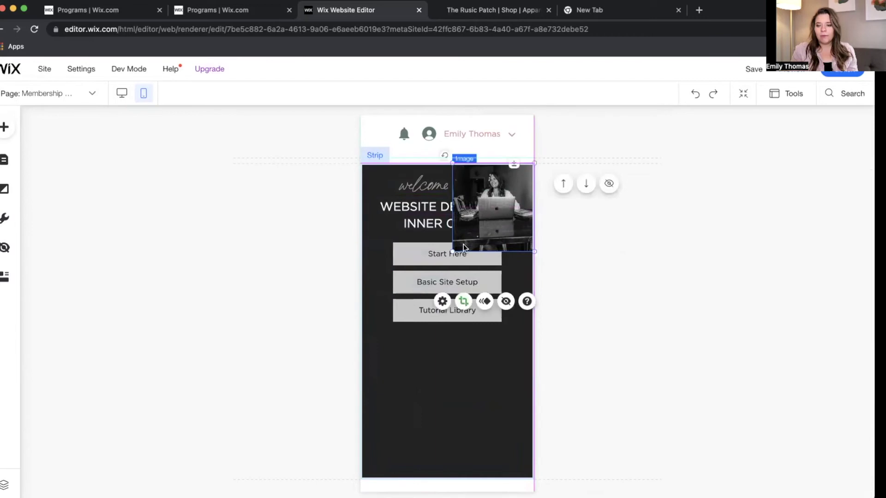
drag(457, 246, 467, 236)
Step: Crop the hero photo tighter by zooming in and repositioning it, then apply
click(496, 261)
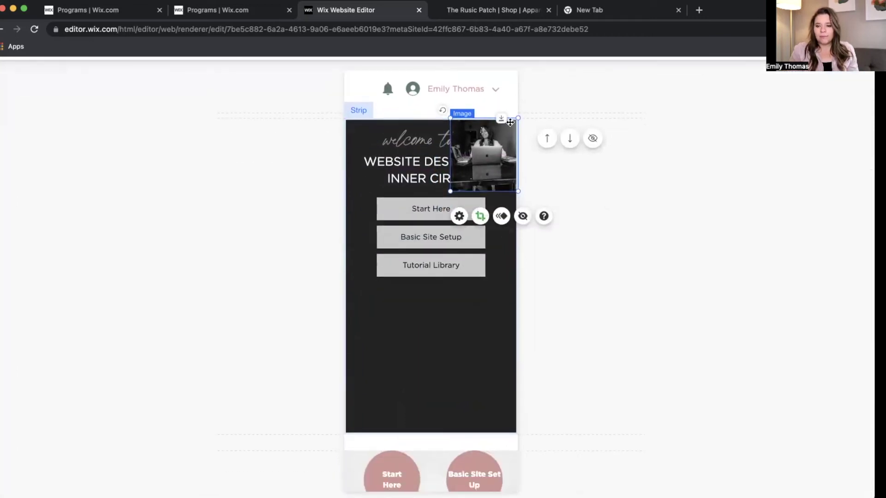
drag(501, 94, 505, 91)
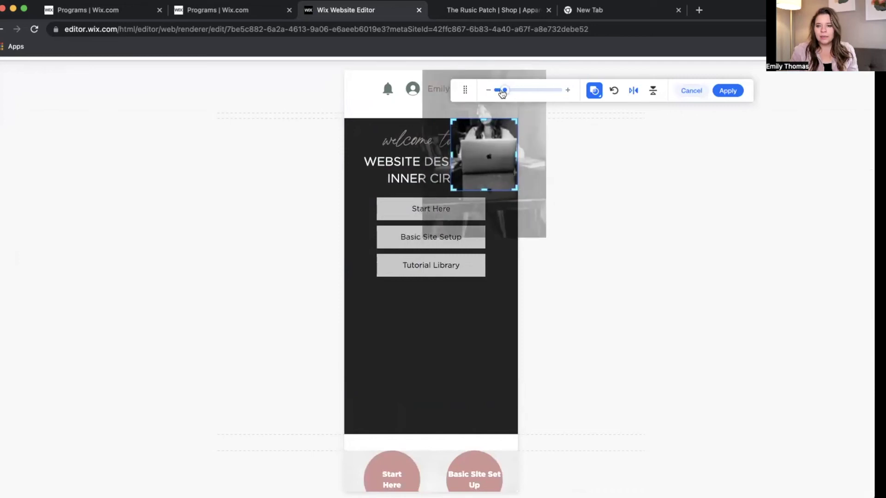
drag(486, 190, 484, 186)
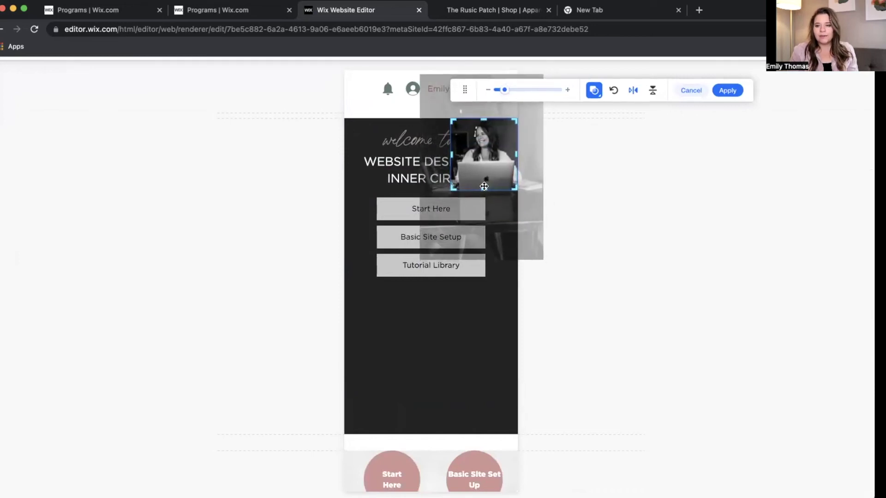
click(665, 178)
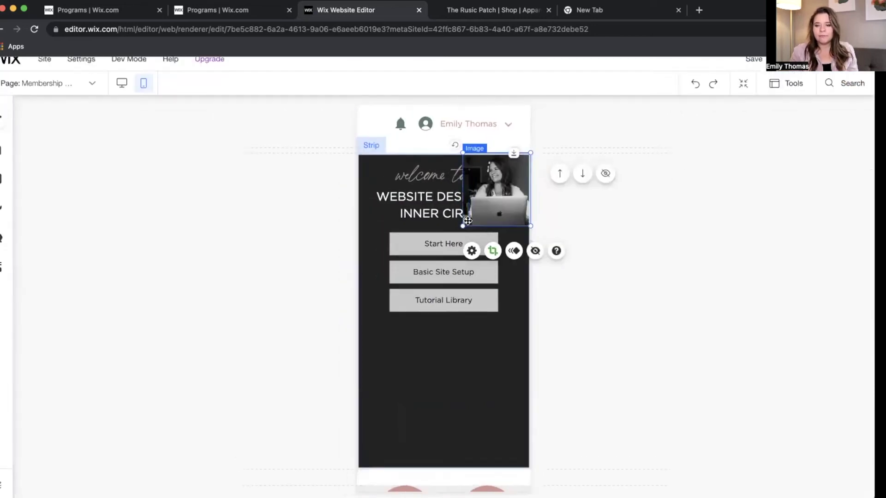
click(379, 189)
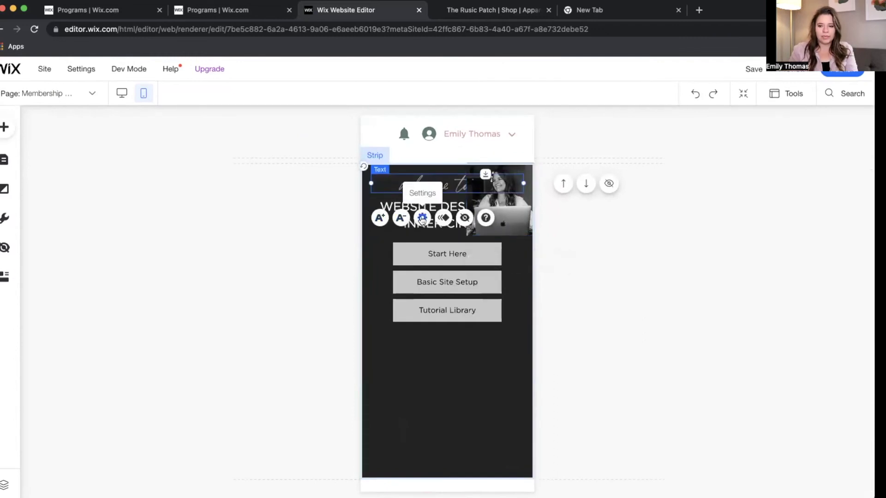
Step: Left-align the welcome text at size 21 and left-align the main heading with a smaller font
click(422, 219)
click(221, 401)
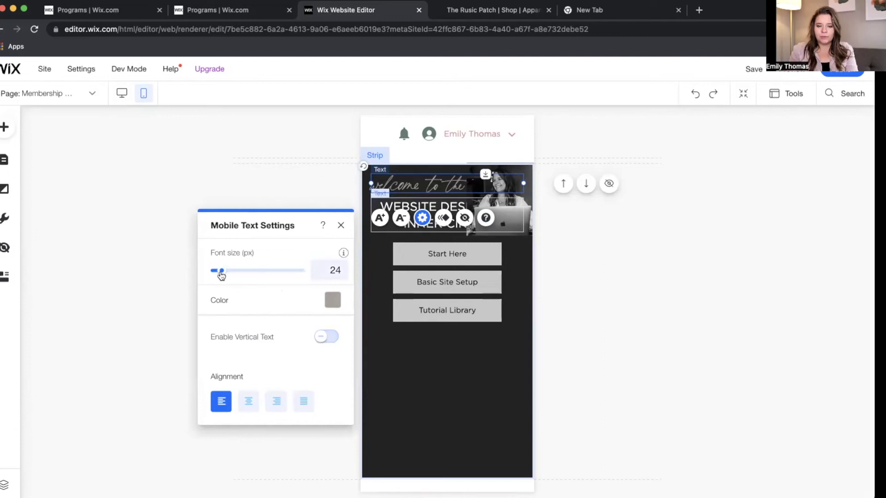
drag(222, 275, 219, 274)
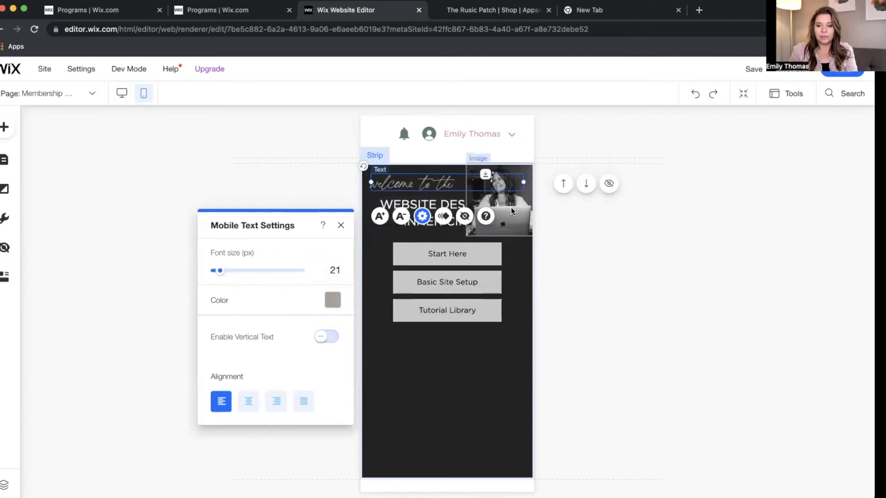
click(494, 217)
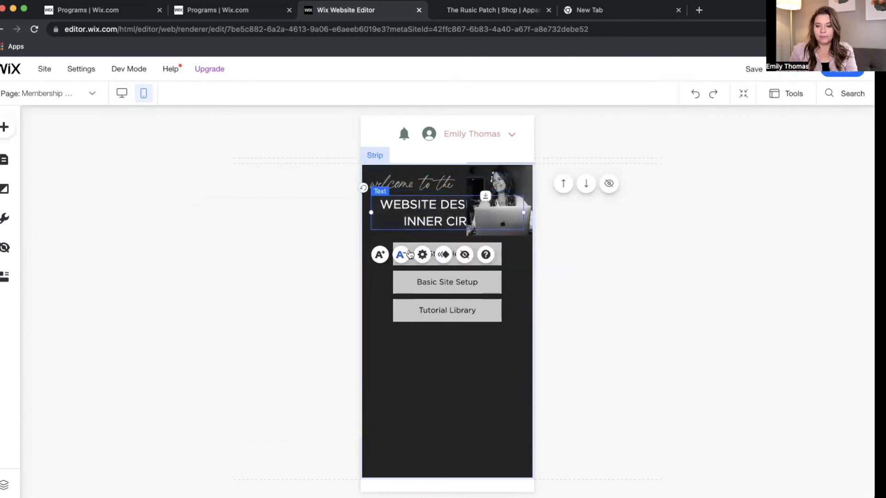
click(422, 254)
click(221, 439)
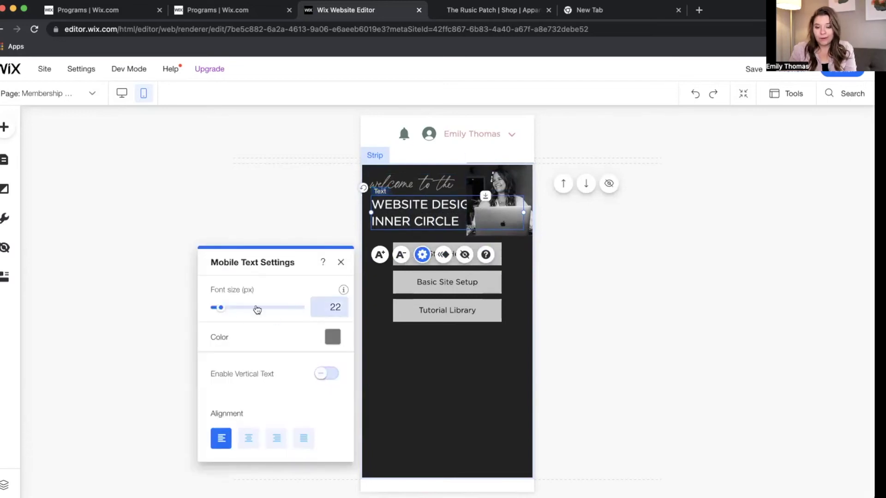
drag(221, 308, 218, 310)
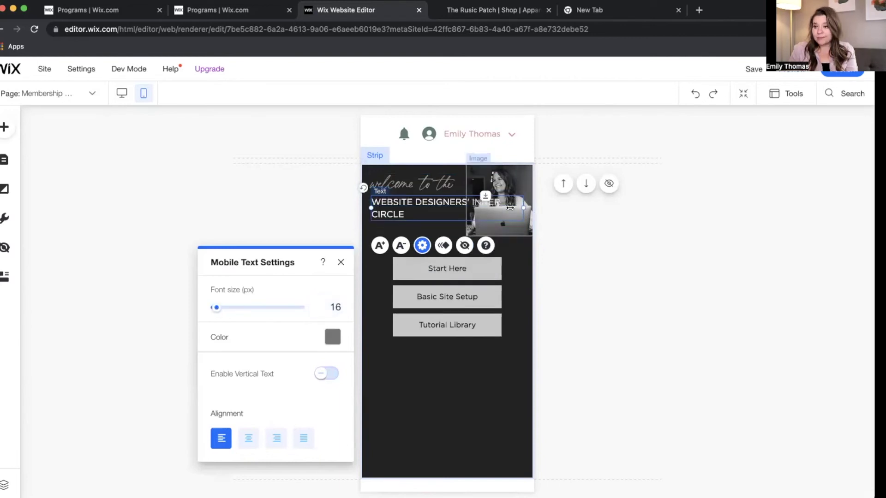
Step: Narrow the WEBSITE DESIGNERS' INNER CIRCLE box and reduce its font to 13px so it wraps onto two lines
drag(522, 208, 455, 216)
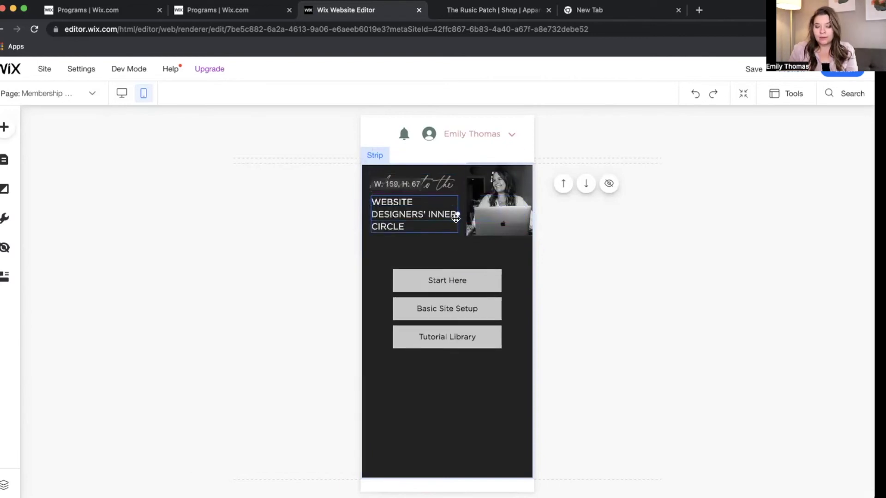
click(422, 255)
click(401, 259)
click(401, 262)
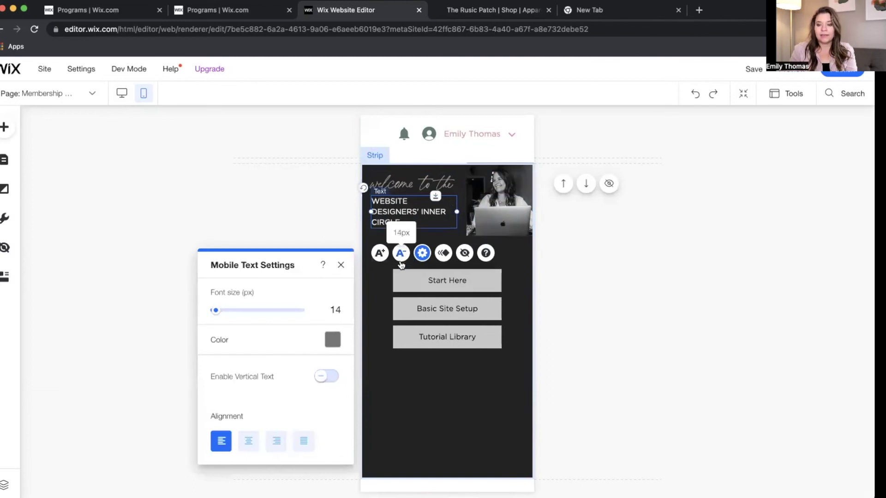
click(401, 261)
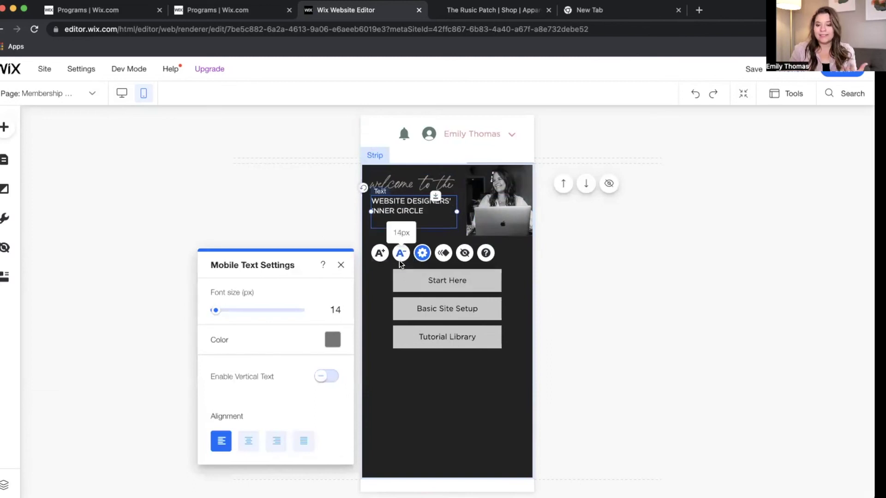
click(638, 328)
Step: Shift the hero photo slightly left and raise the Start Here, Basic Site Setup and Tutorial Library buttons
click(502, 196)
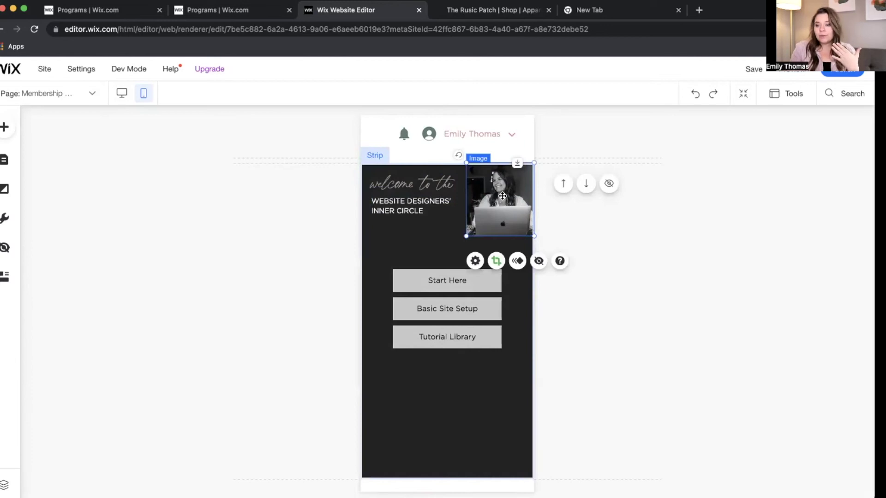
drag(503, 195, 497, 199)
click(441, 281)
shift+click(443, 310)
shift+click(462, 342)
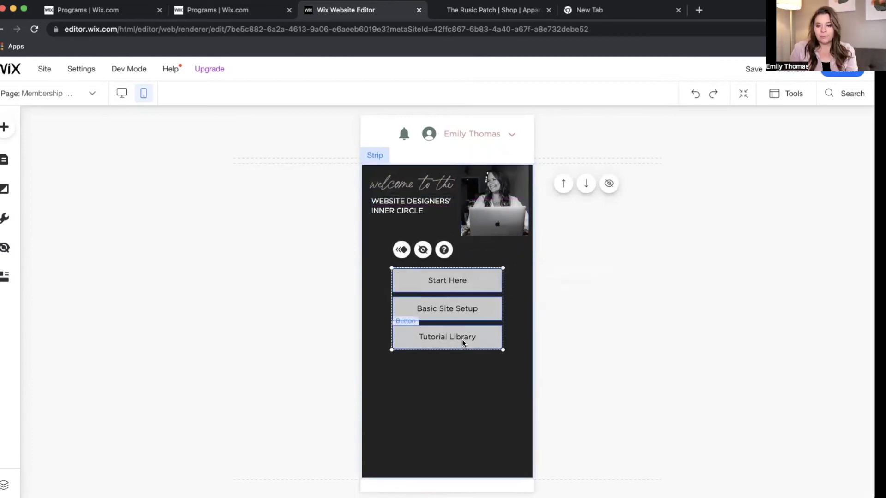
drag(462, 343, 460, 310)
Step: Lower the heading group and shorten the dark hero strip to 336 high
click(424, 199)
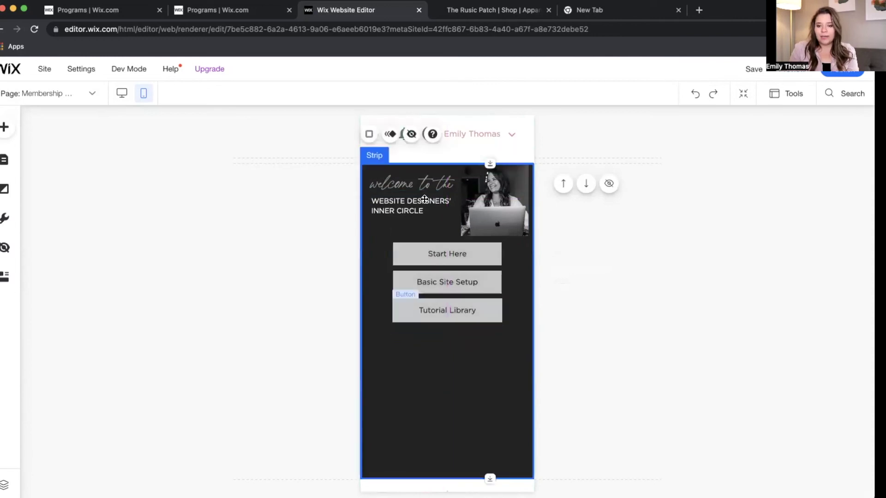
click(424, 199)
click(428, 210)
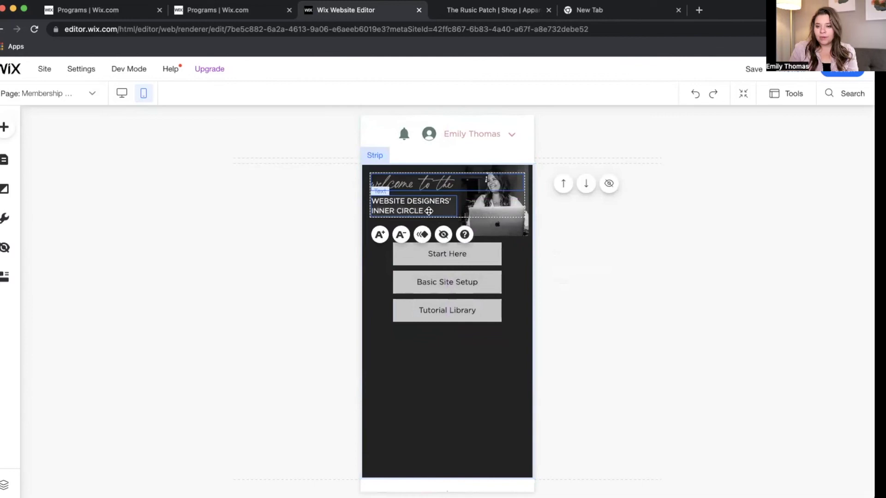
drag(429, 210, 429, 221)
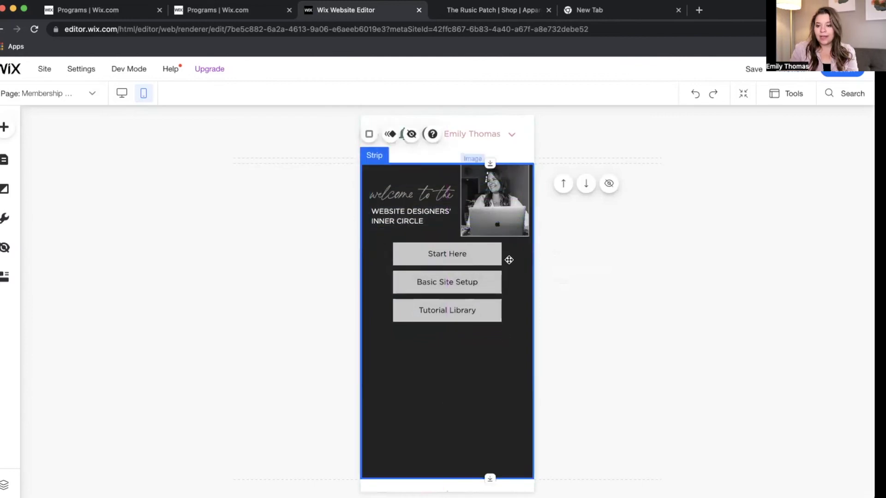
scroll(508, 346, down, 3)
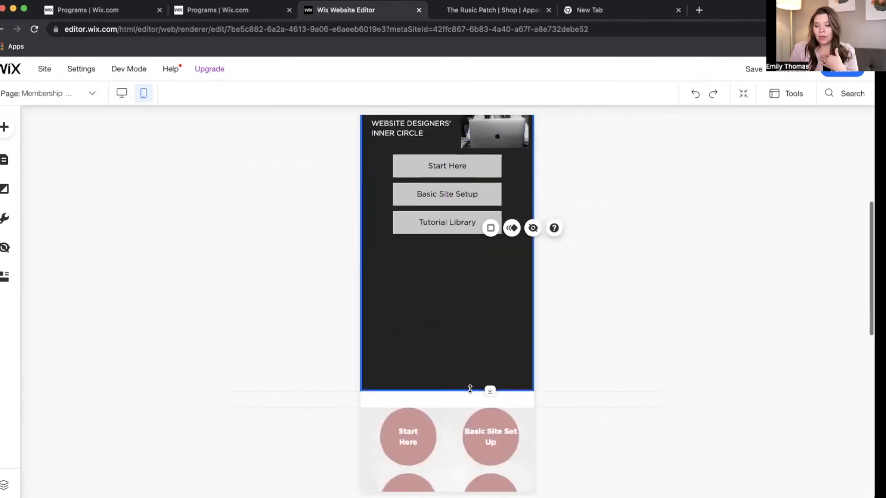
drag(489, 389, 487, 234)
Step: Delete the empty space above the pink circle repeater so it sits right under the dark hero strip
click(491, 267)
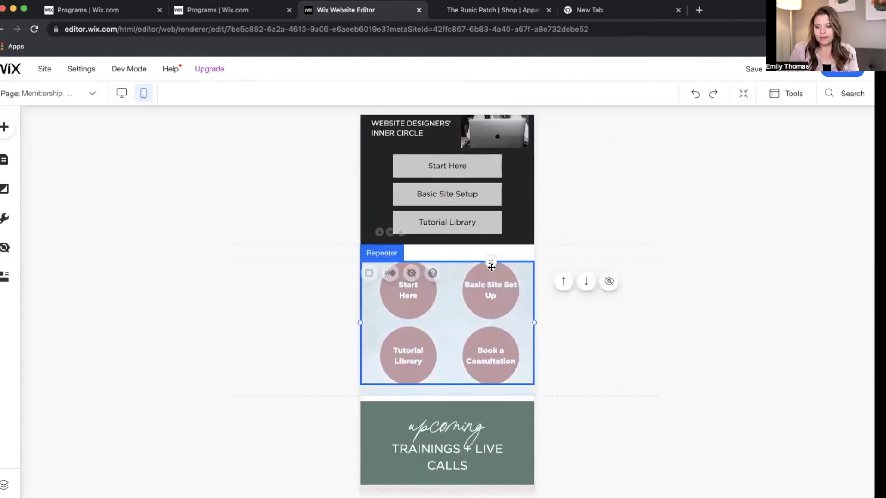
click(436, 273)
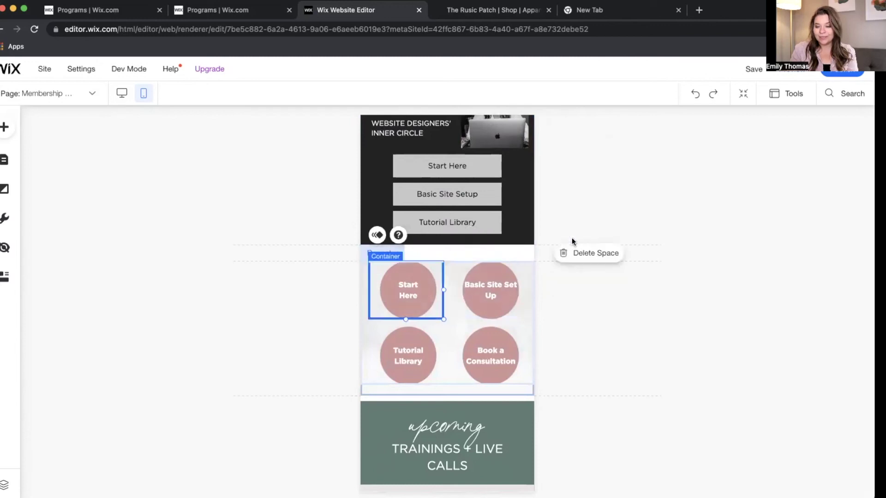
click(480, 286)
click(491, 260)
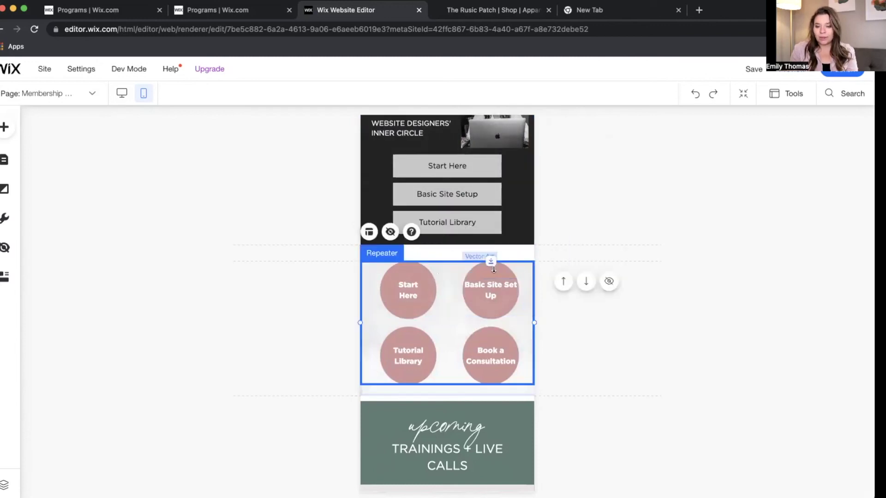
drag(491, 261, 520, 253)
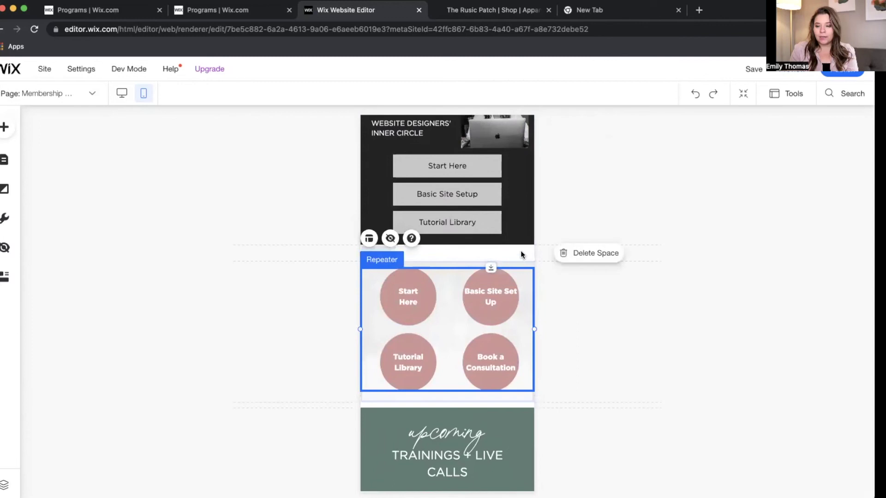
click(582, 253)
scroll(507, 369, down, 1)
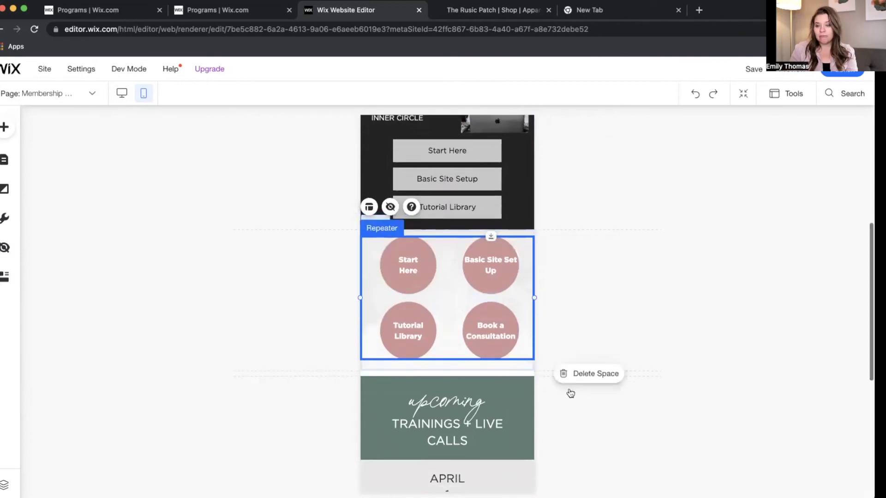
scroll(507, 281, up, 2)
scroll(507, 281, up, 3)
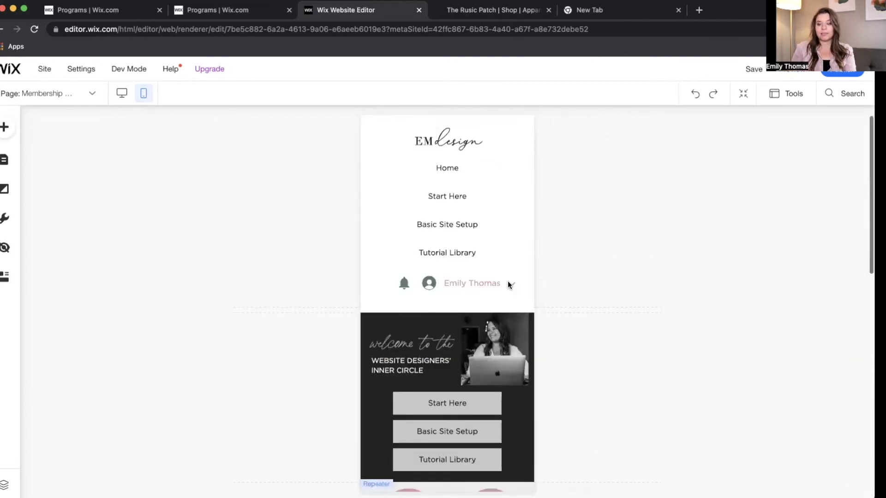
scroll(507, 281, down, 3)
scroll(507, 281, down, 1)
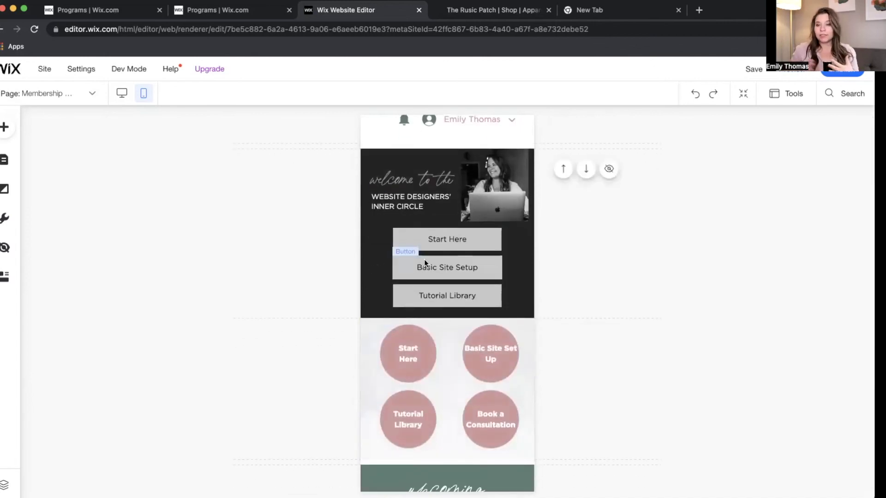
scroll(424, 262, down, 4)
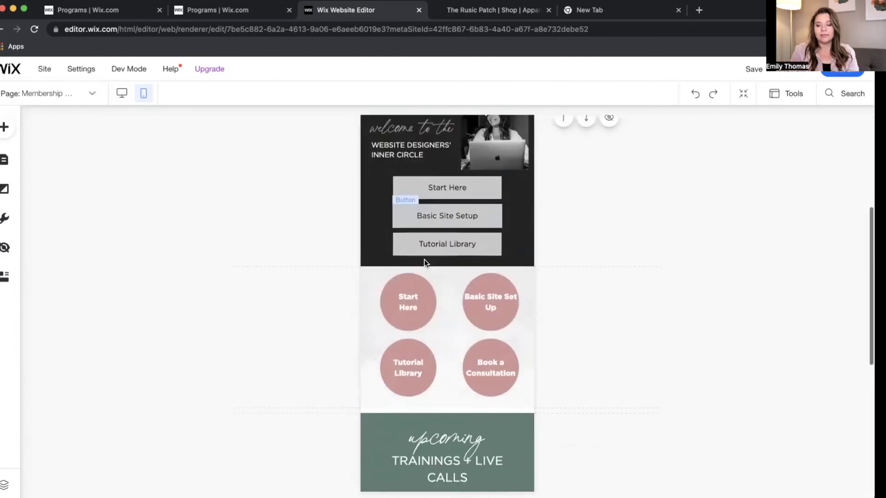
scroll(424, 262, up, 8)
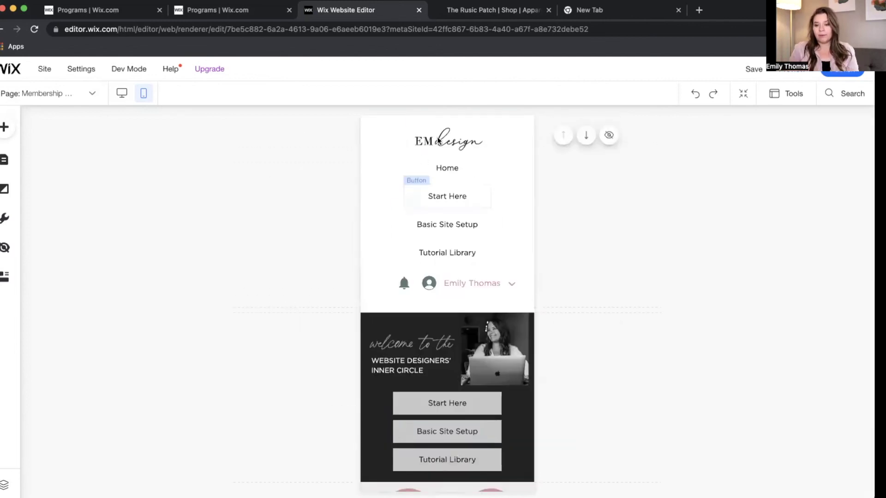